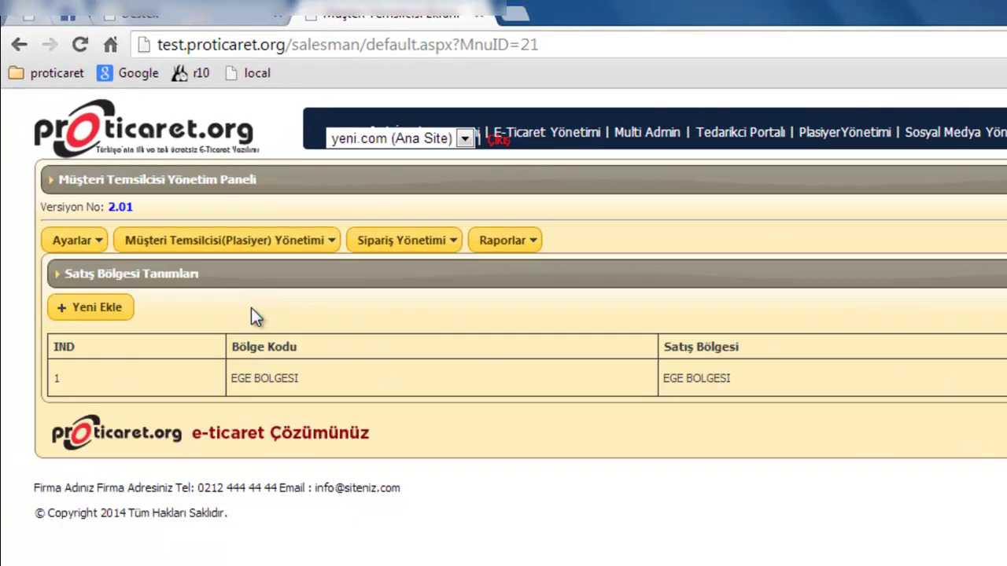
- Add a sales region with code 2 named 'Karadeniz Bölgesi' and save it
{"action": "left_click", "coordinate": [132, 307]}
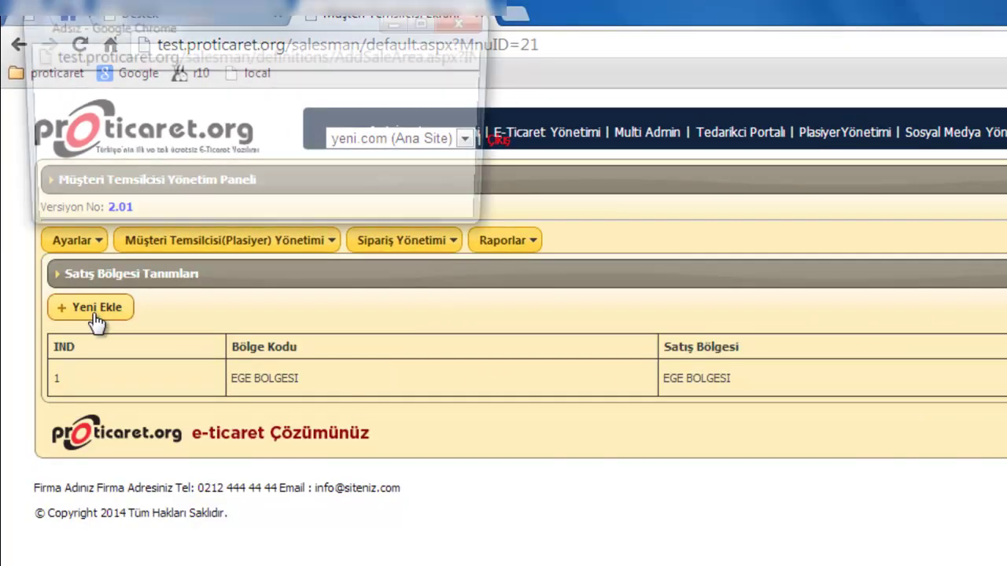
{"action": "left_click", "coordinate": [165, 123]}
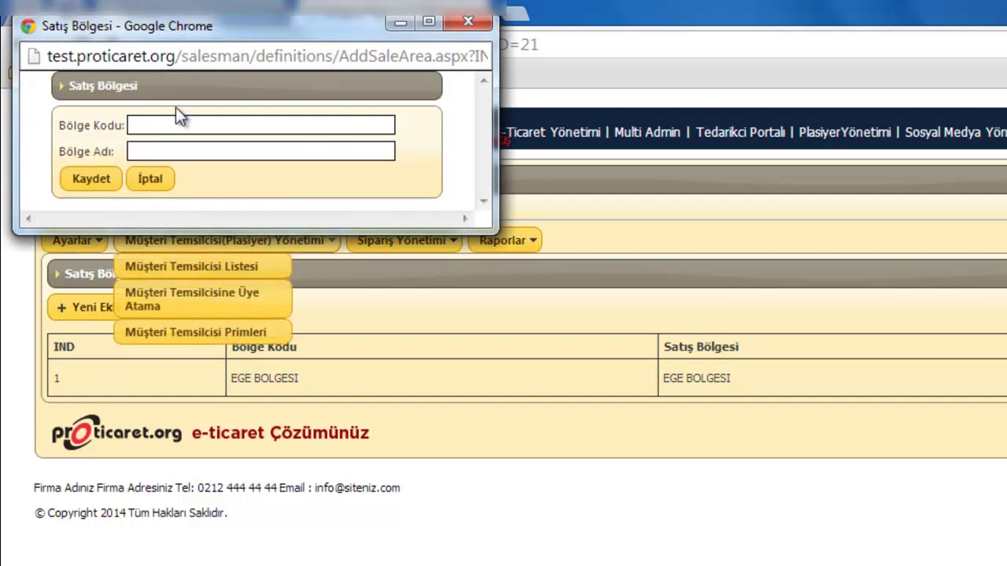
{"action": "type", "text": "2"}
{"action": "key", "text": "Tab"}
{"action": "type", "text": "Karadeniz Bö"}
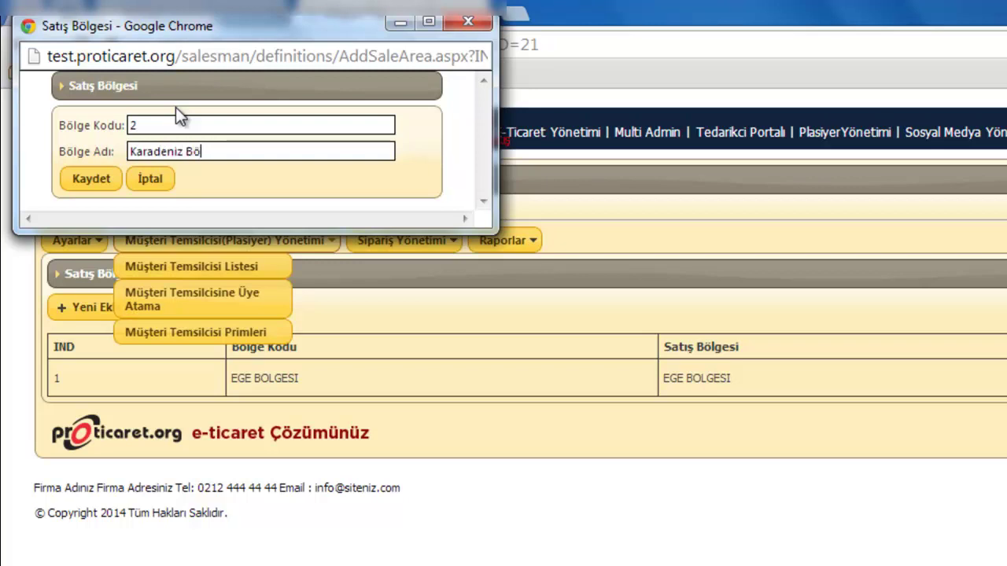
{"action": "type", "text": "lgesi"}
{"action": "left_click", "coordinate": [108, 189]}
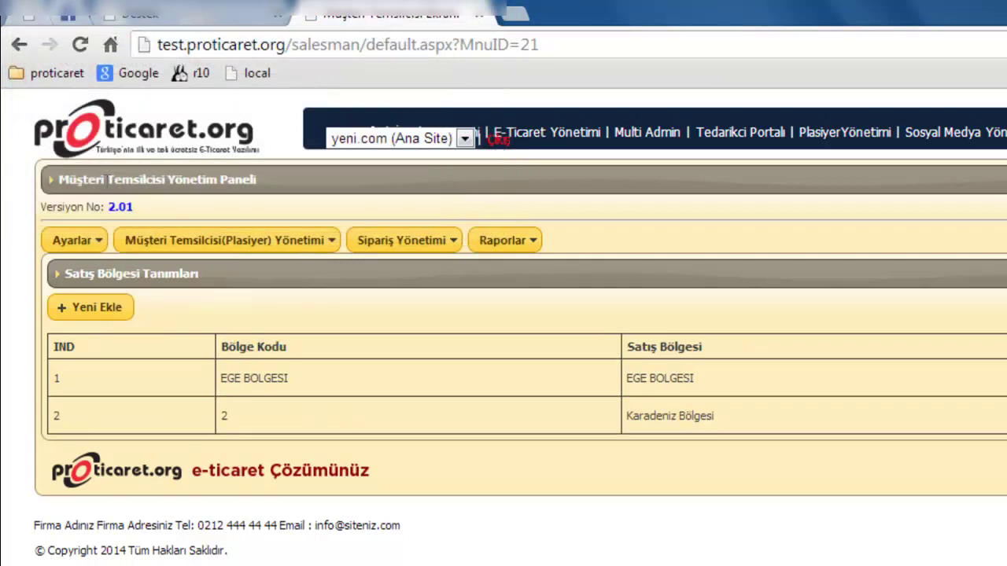
- Open a new sales place form on the Satış Yeri Tanımlamaları page
{"action": "left_click", "coordinate": [81, 243]}
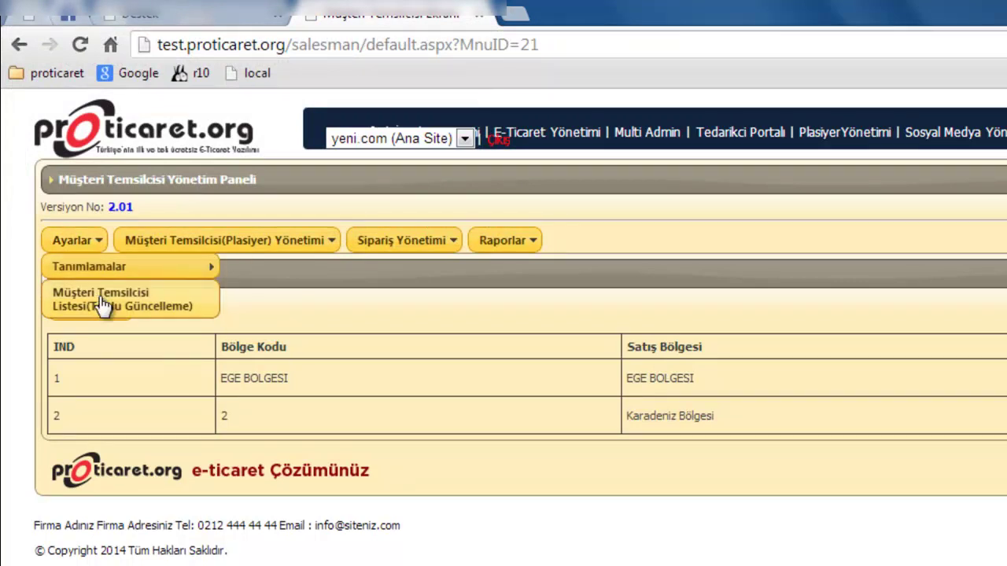
{"action": "mouse_move", "coordinate": [131, 269]}
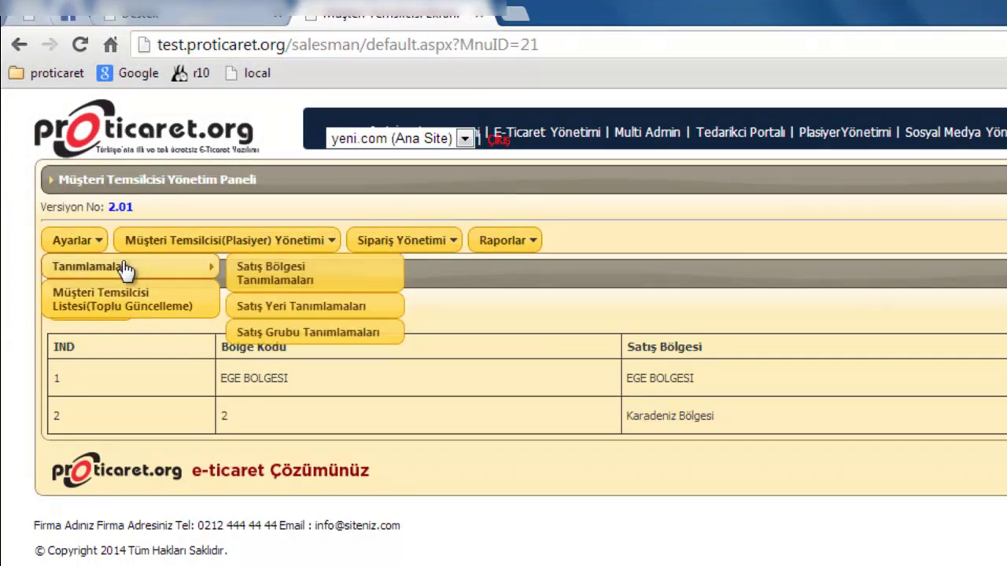
{"action": "left_click", "coordinate": [279, 311]}
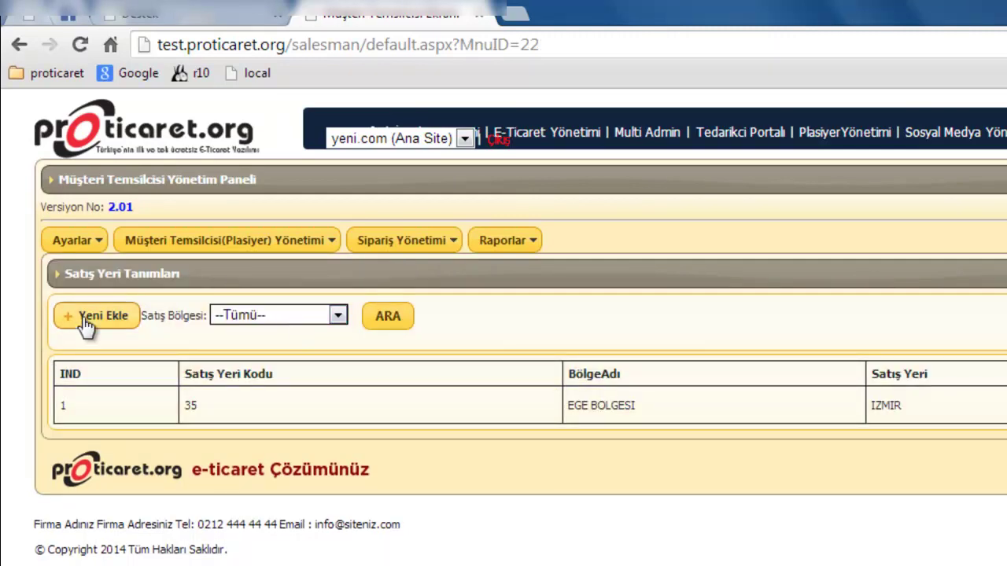
{"action": "left_click", "coordinate": [88, 317]}
- Create sales place Trabzon, code 12345, in Karadeniz Bölgesi and save it
{"action": "left_click", "coordinate": [199, 126]}
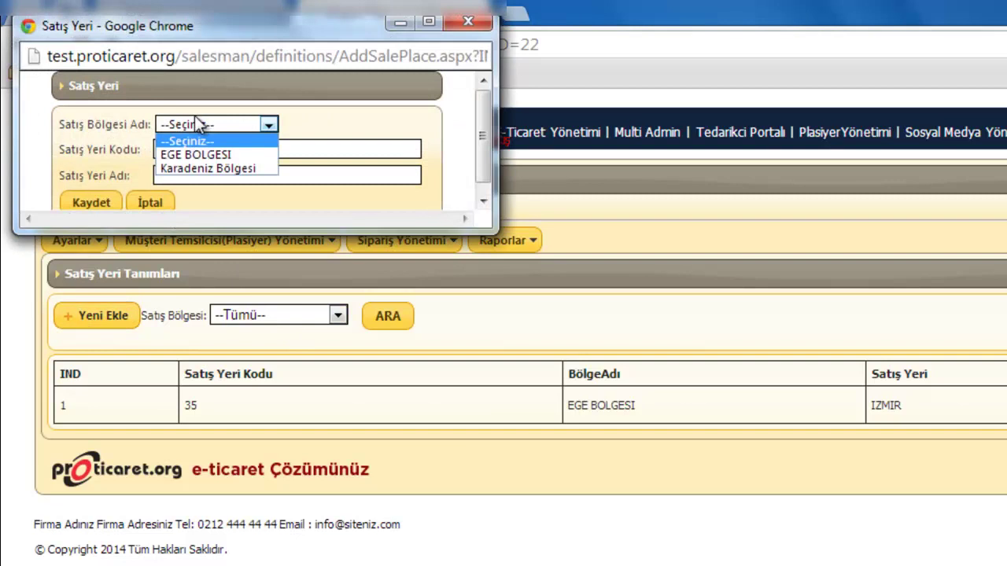
{"action": "left_click", "coordinate": [199, 169]}
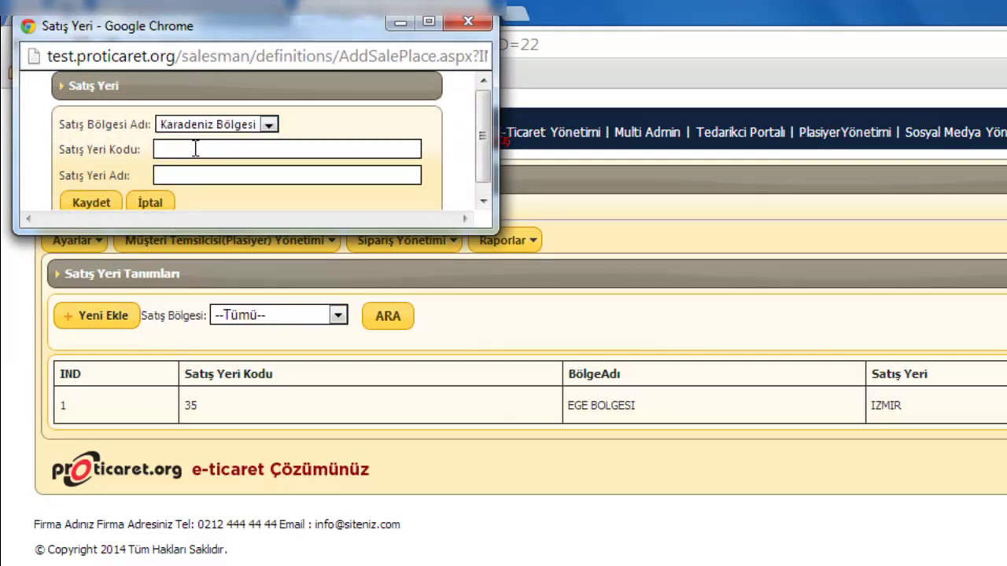
{"action": "left_click", "coordinate": [195, 149]}
{"action": "type", "text": "12345"}
{"action": "left_click", "coordinate": [197, 176]}
{"action": "type", "text": "Trabzon"}
{"action": "left_click", "coordinate": [99, 202]}
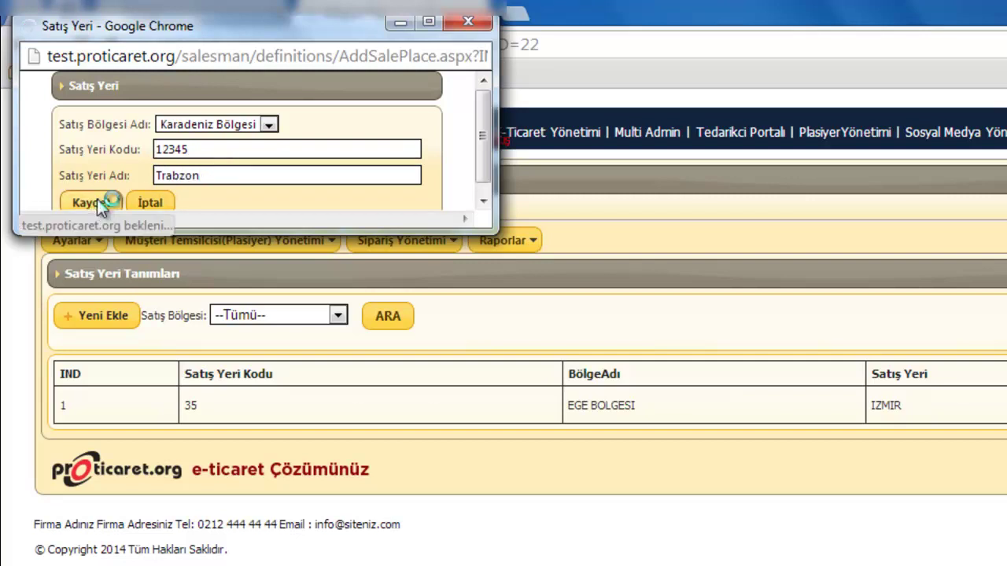
{"action": "mouse_move", "coordinate": [105, 233]}
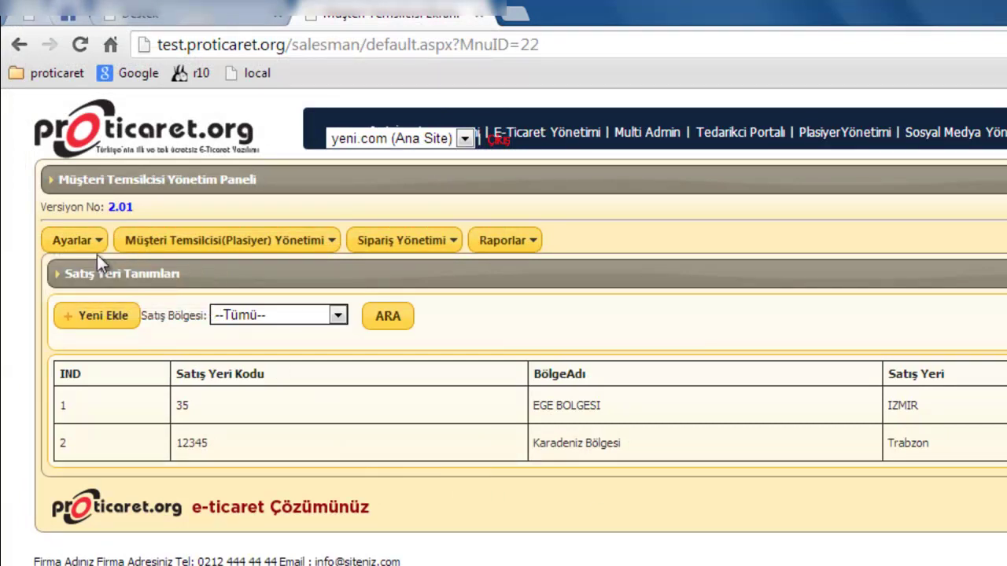
- Open a new sales group form on the Satış Grubu Tanımlamaları page
{"action": "mouse_move", "coordinate": [211, 267]}
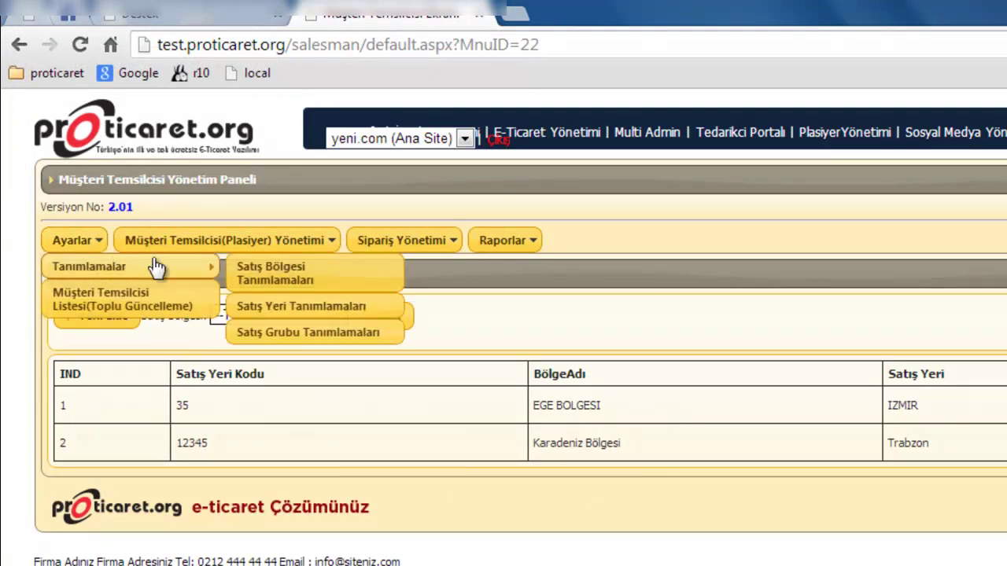
{"action": "left_click", "coordinate": [317, 341]}
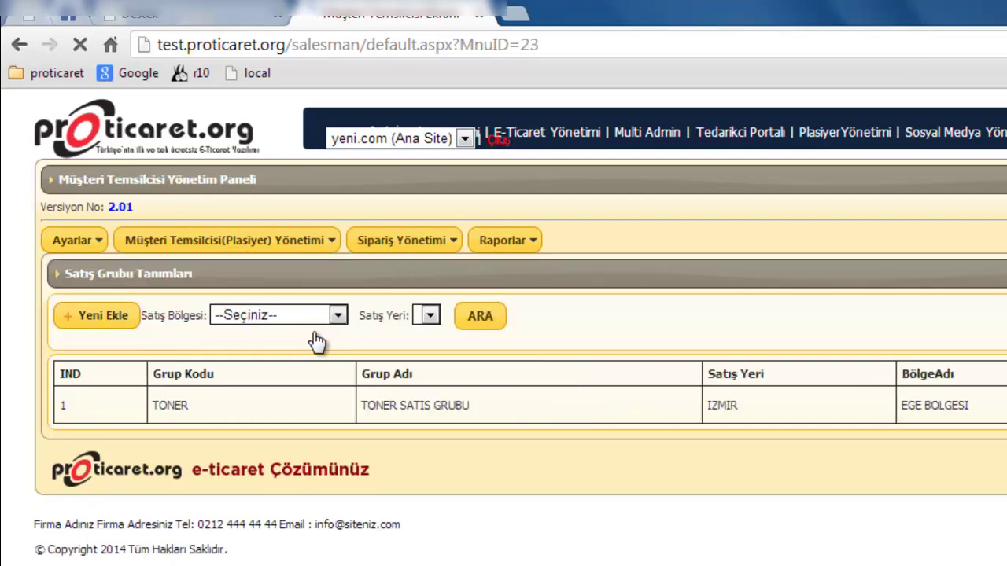
{"action": "left_click", "coordinate": [131, 315]}
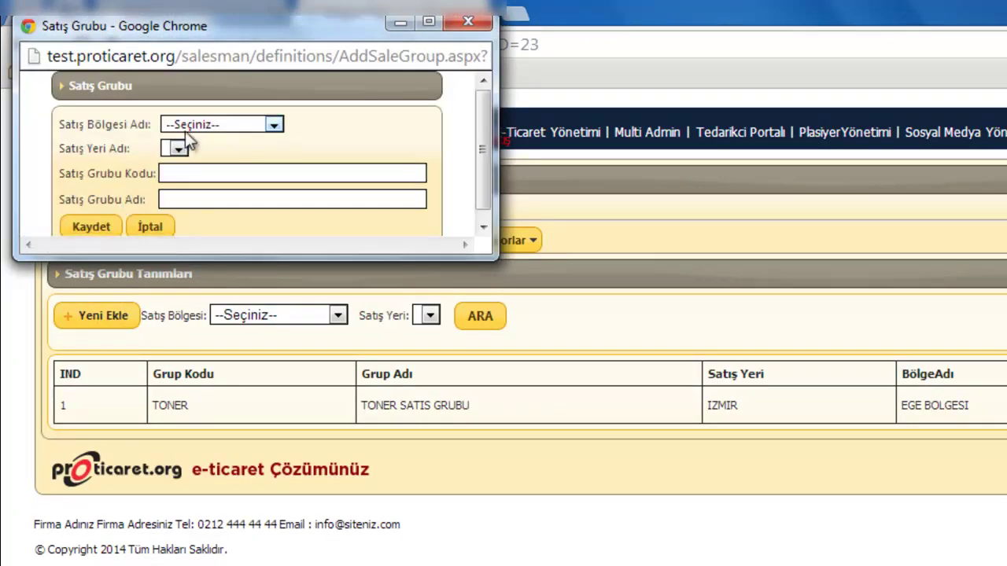
- Create sales group Kozmetik, code 2563636, for Karadeniz Bölgesi / Trabzon and save it
{"action": "left_click", "coordinate": [197, 126]}
{"action": "left_click", "coordinate": [195, 168]}
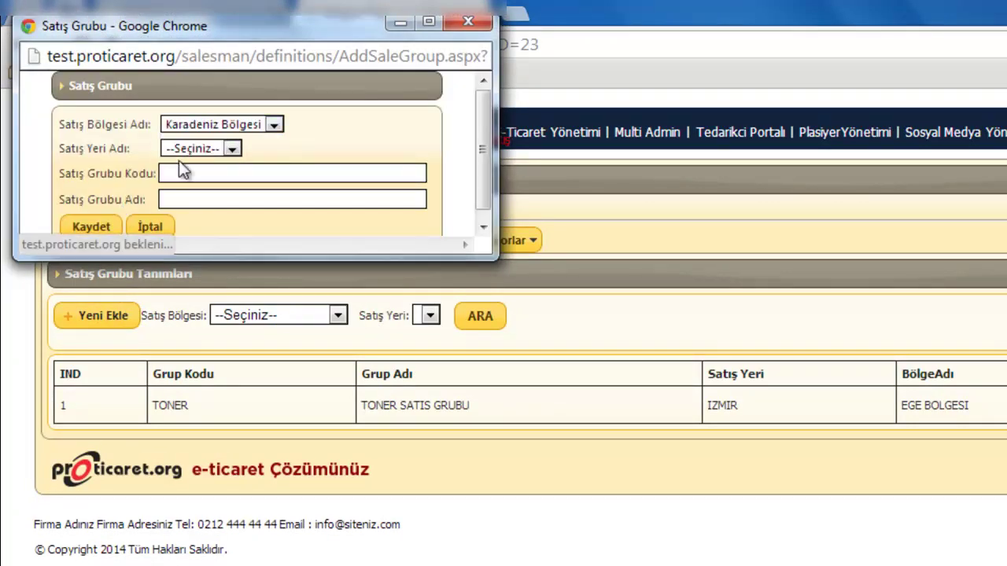
{"action": "left_click", "coordinate": [233, 149]}
{"action": "left_click", "coordinate": [193, 178]}
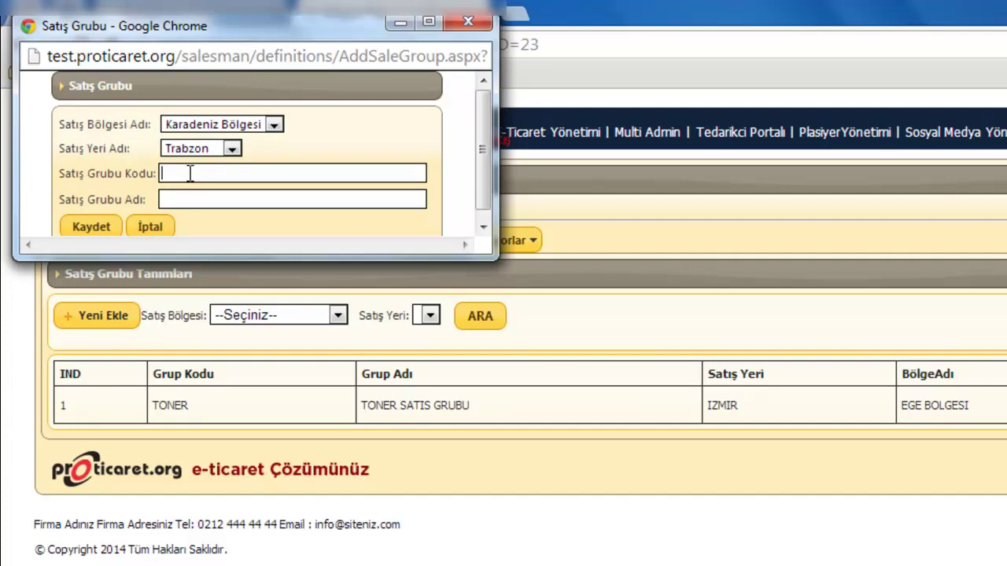
{"action": "type", "text": "2563636"}
{"action": "left_click", "coordinate": [193, 199]}
{"action": "type", "text": "Kozmetik"}
{"action": "left_click", "coordinate": [91, 228]}
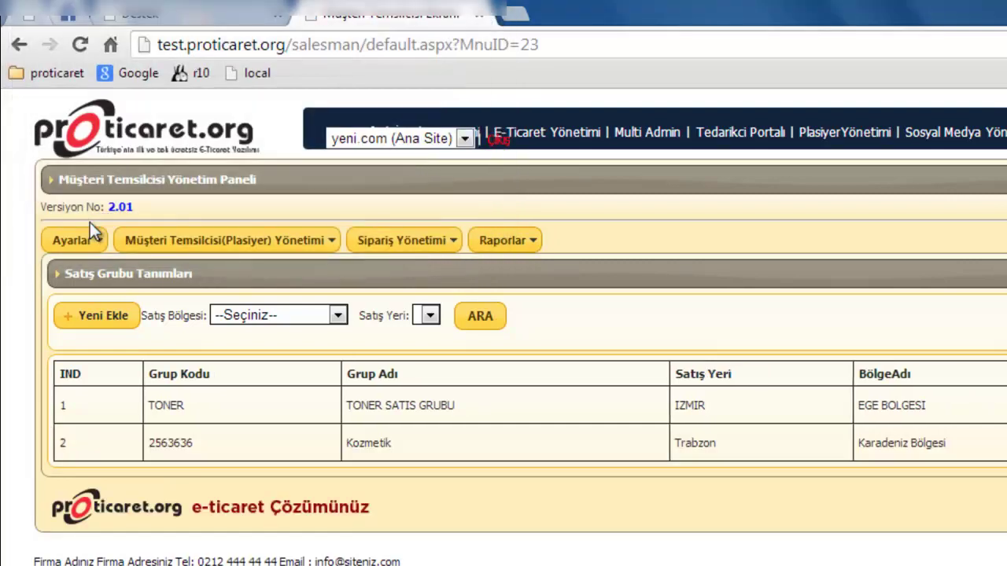
- Open a new record form from the Müşteri Temsilcisi Listesi
{"action": "left_click", "coordinate": [79, 240]}
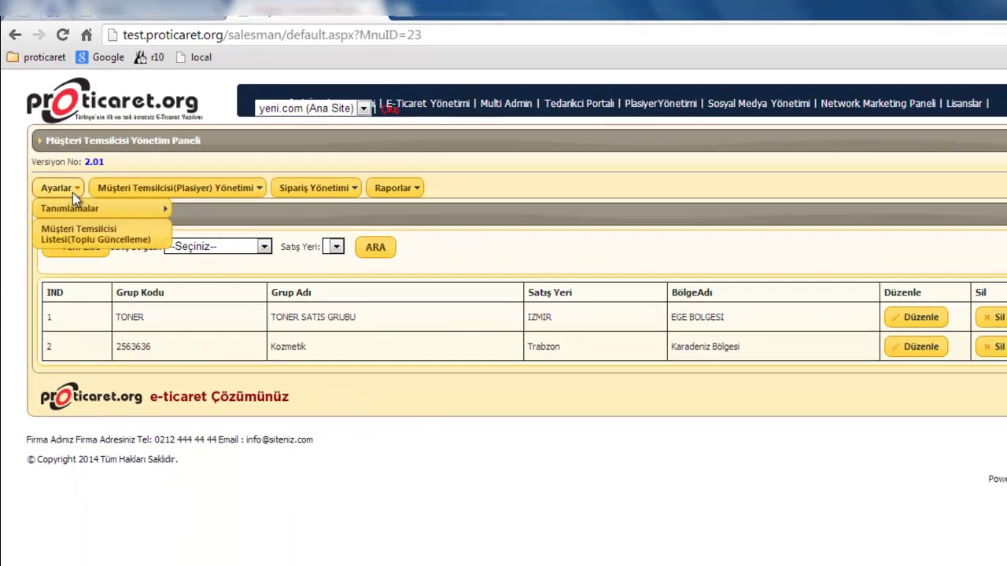
{"action": "mouse_move", "coordinate": [110, 275]}
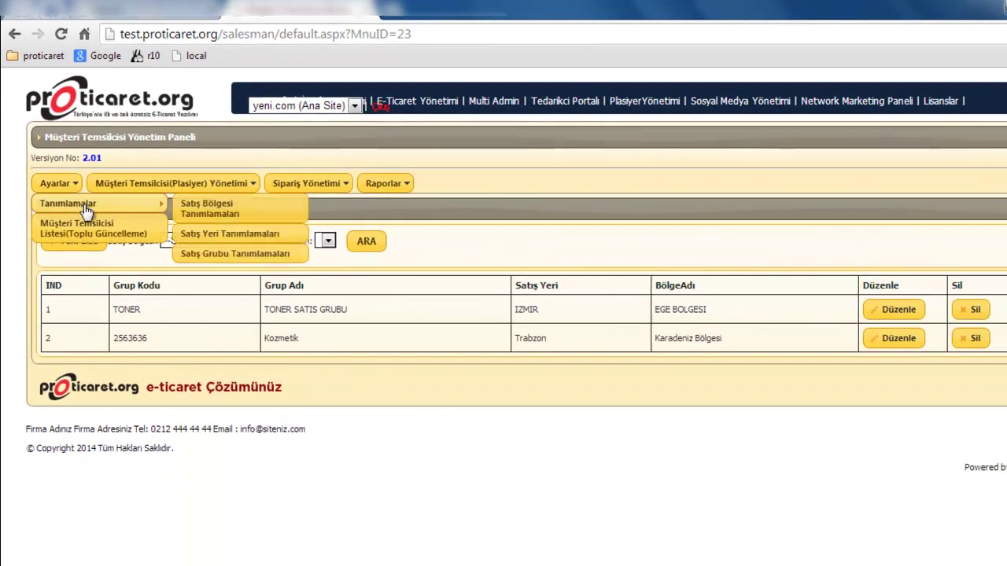
{"action": "mouse_move", "coordinate": [108, 197]}
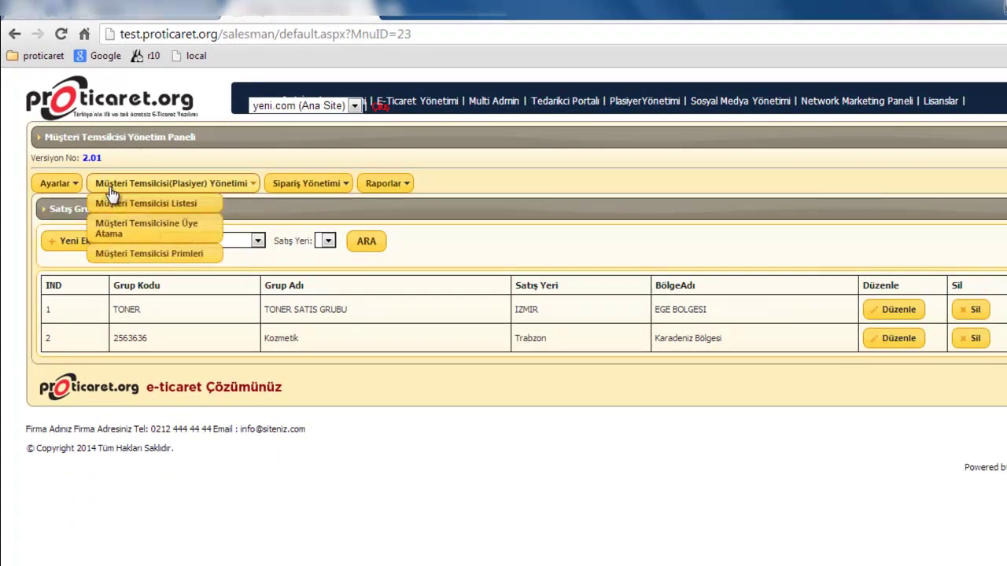
{"action": "left_click", "coordinate": [118, 207]}
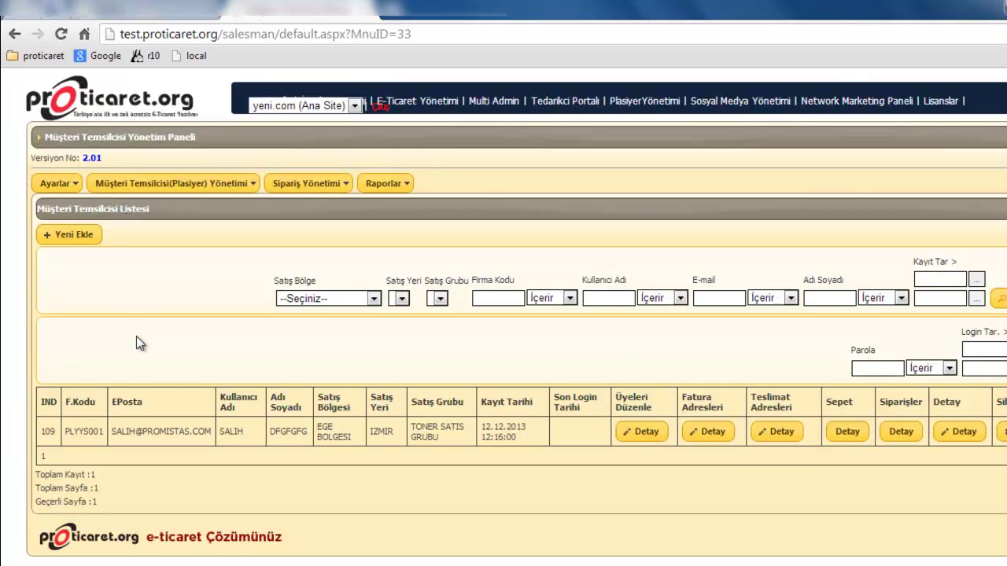
{"action": "left_click", "coordinate": [78, 233]}
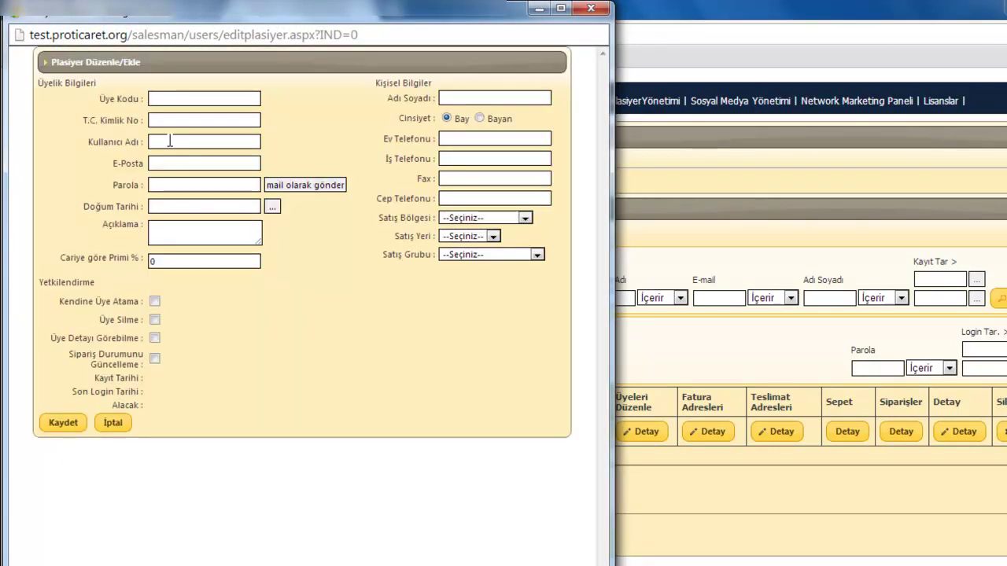
- Fill in the rep's member code, national ID number, username and e-mail address
{"action": "left_click", "coordinate": [170, 99]}
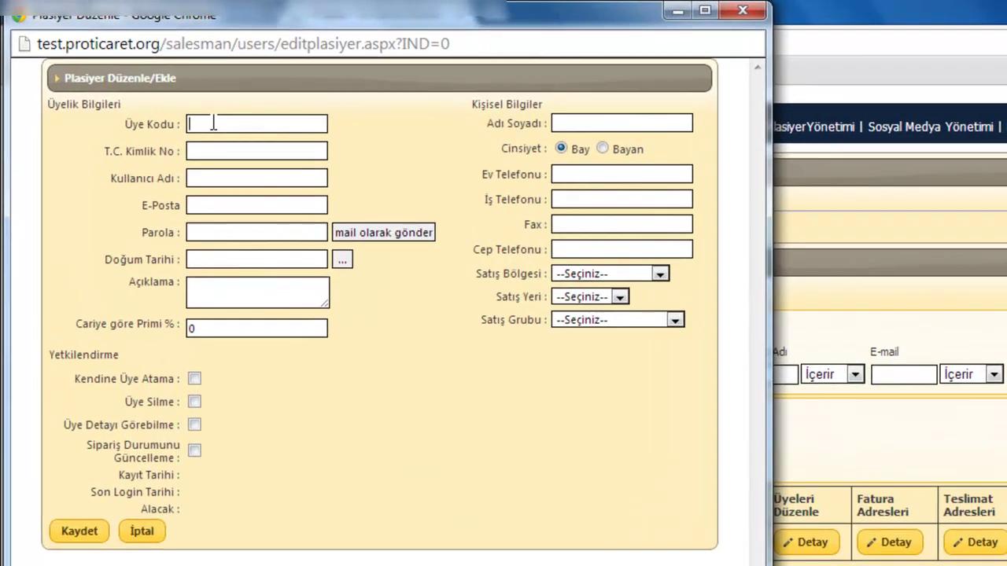
{"action": "type", "text": "Plsyr0101"}
{"action": "left_click", "coordinate": [221, 149]}
{"action": "type", "text": "33333333333"}
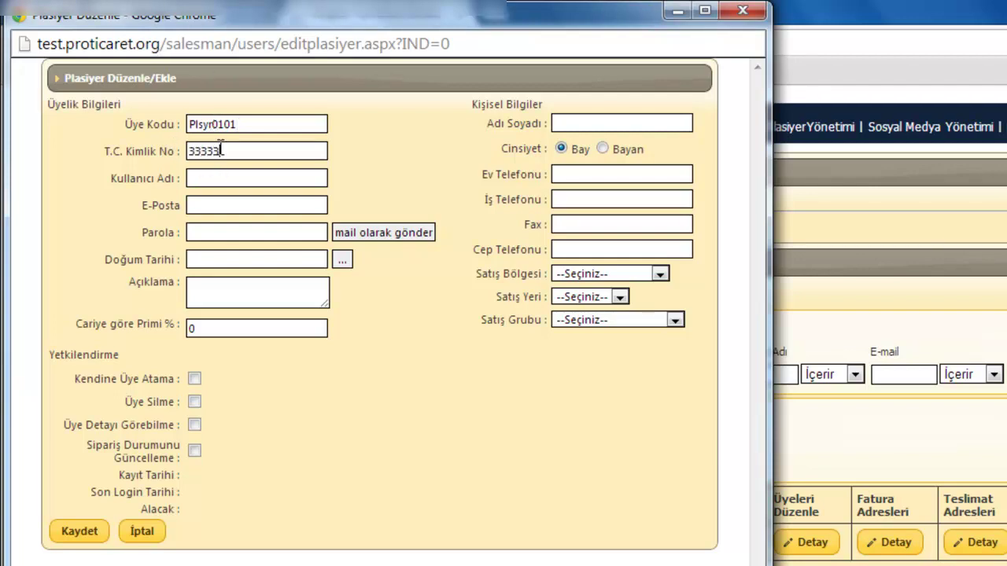
{"action": "left_click", "coordinate": [217, 178]}
{"action": "type", "text": "mesut"}
{"action": "left_click", "coordinate": [208, 205]}
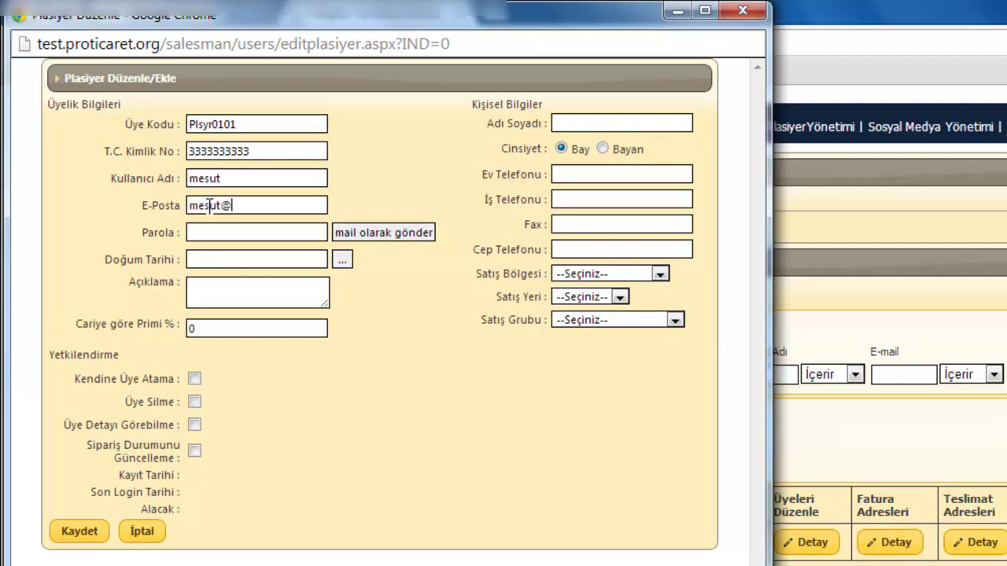
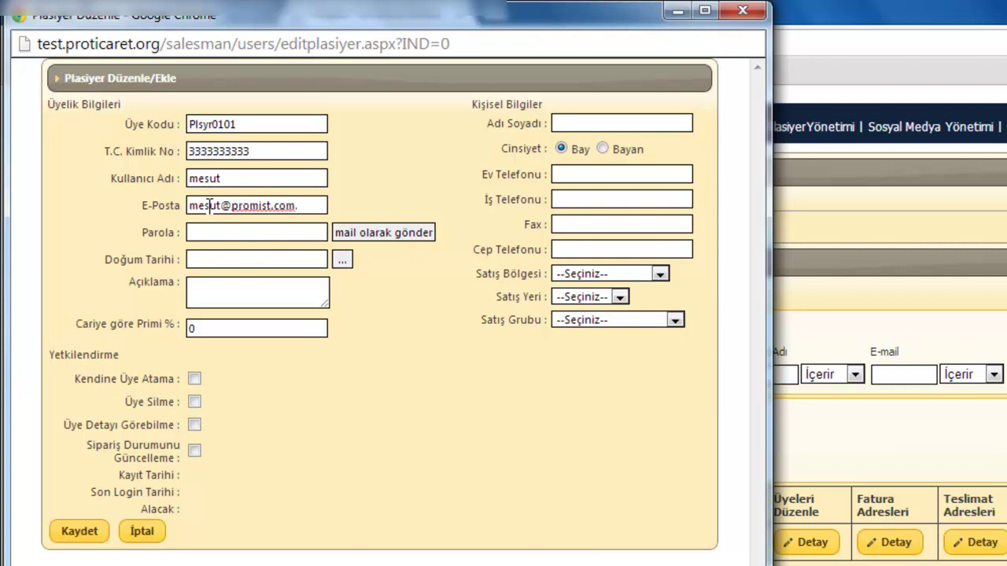
{"action": "left_click", "coordinate": [223, 231]}
- Enter the rep's full name and leave the phone, fax and mobile fields empty
{"action": "left_click", "coordinate": [576, 125]}
{"action": "left_click", "coordinate": [621, 174]}
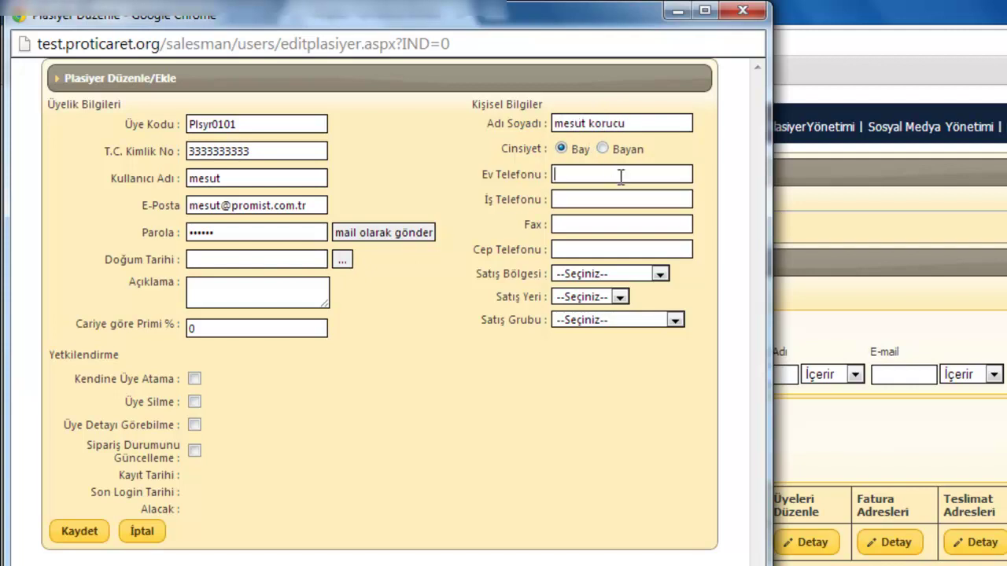
{"action": "left_click", "coordinate": [579, 198]}
{"action": "left_click", "coordinate": [587, 220]}
{"action": "left_click", "coordinate": [591, 248]}
- Assign Karadeniz Bölgesi / Trabzon / Kozmetik, enter a password, tick the permissions, and save
{"action": "left_click", "coordinate": [591, 277]}
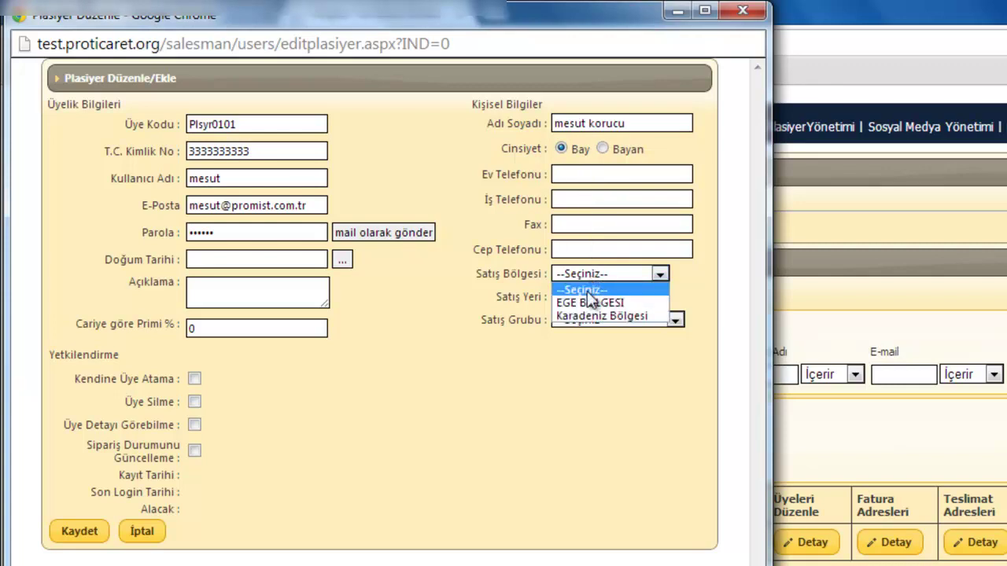
{"action": "left_click", "coordinate": [594, 315]}
{"action": "left_click", "coordinate": [604, 296]}
{"action": "left_click", "coordinate": [598, 324]}
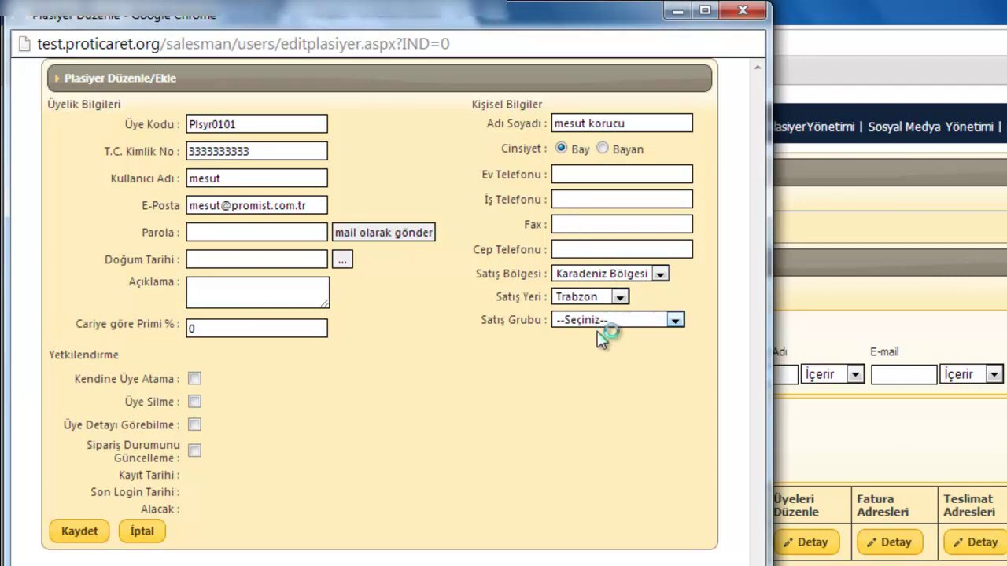
{"action": "left_click", "coordinate": [600, 322]}
{"action": "left_click", "coordinate": [589, 350]}
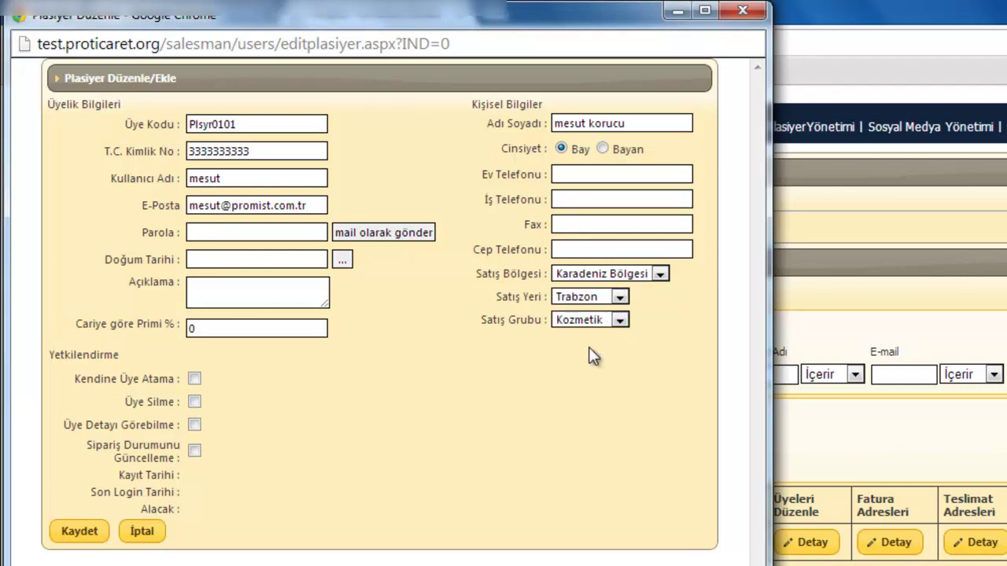
{"action": "left_click", "coordinate": [230, 233]}
{"action": "left_click", "coordinate": [196, 450]}
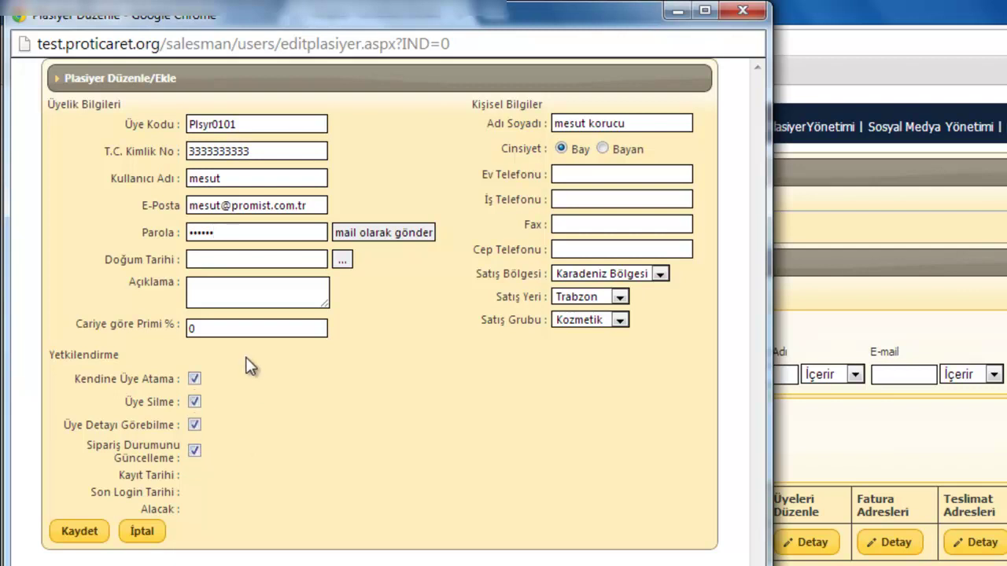
{"action": "left_click", "coordinate": [78, 532]}
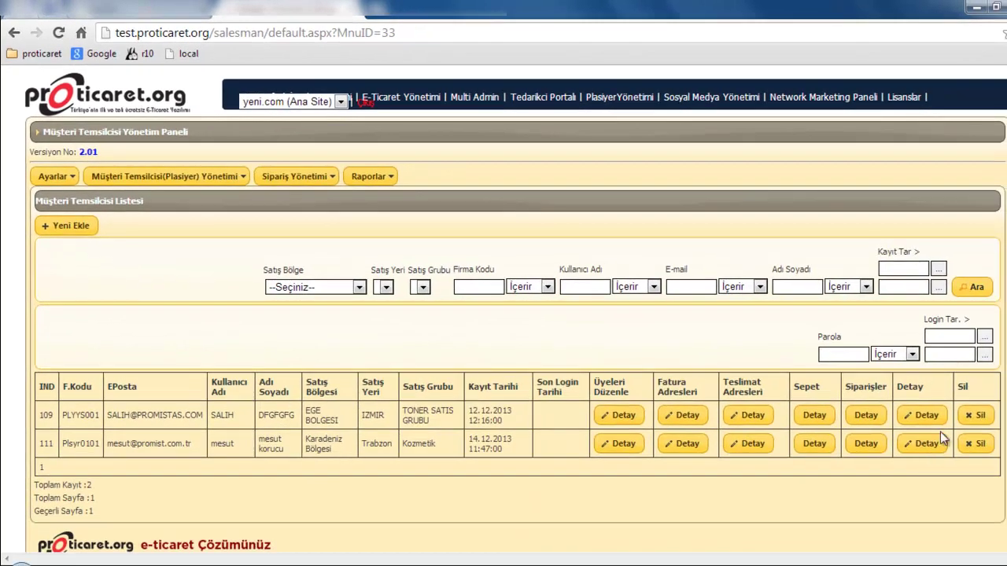
- Set the new rep's Cariye göre Primi % to 2 and save
{"action": "left_click", "coordinate": [940, 443]}
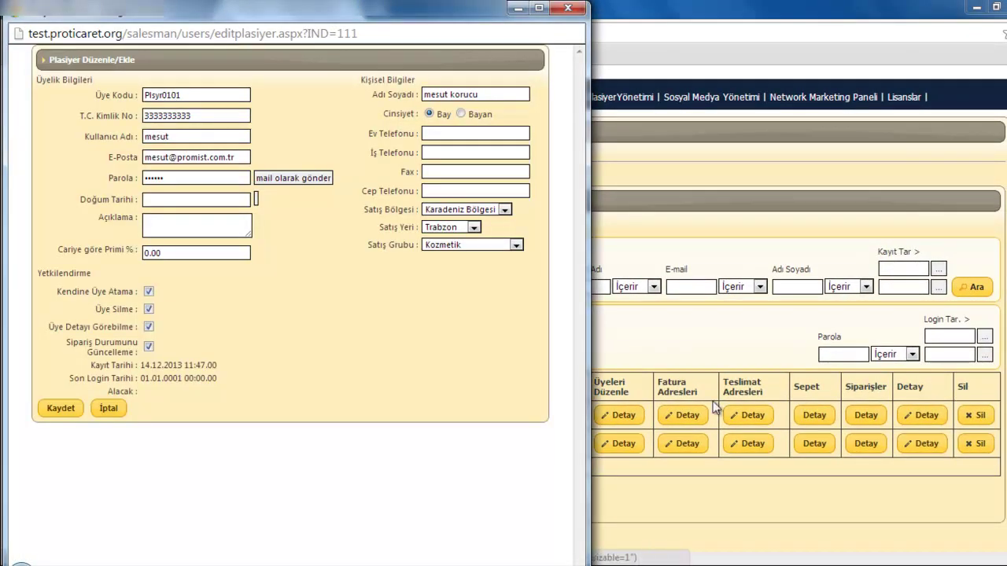
{"action": "left_click", "coordinate": [167, 253]}
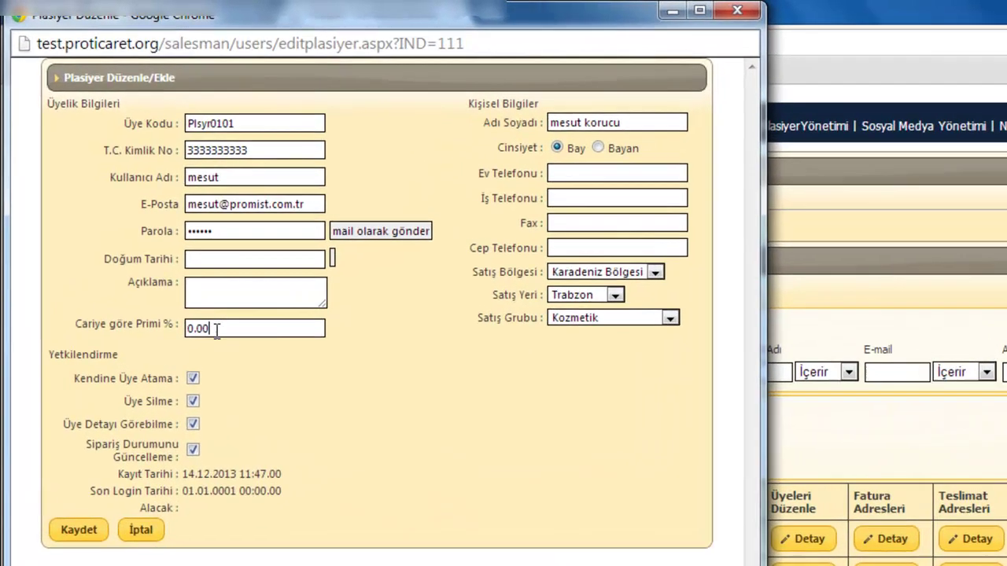
{"action": "double_click", "coordinate": [216, 331]}
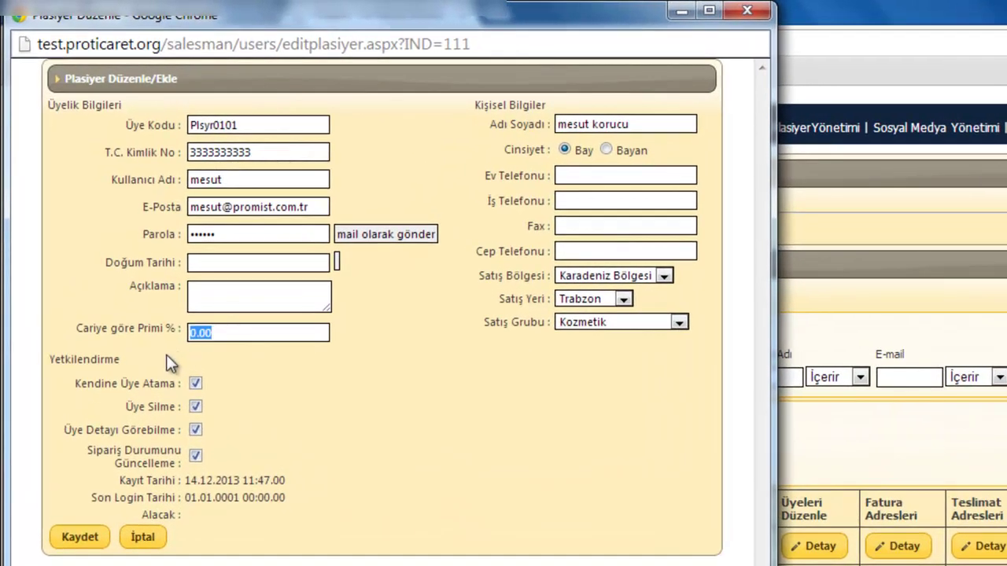
{"action": "type", "text": "2"}
{"action": "left_click", "coordinate": [83, 541]}
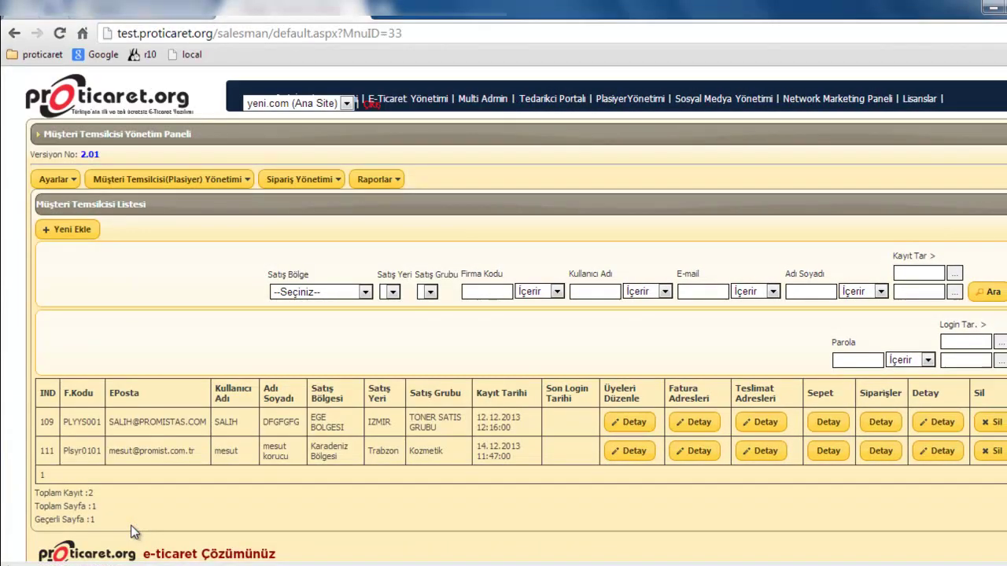
- Open E-Ticaret Yönetimi in a new tab and switch to it
{"action": "left_click", "coordinate": [214, 172]}
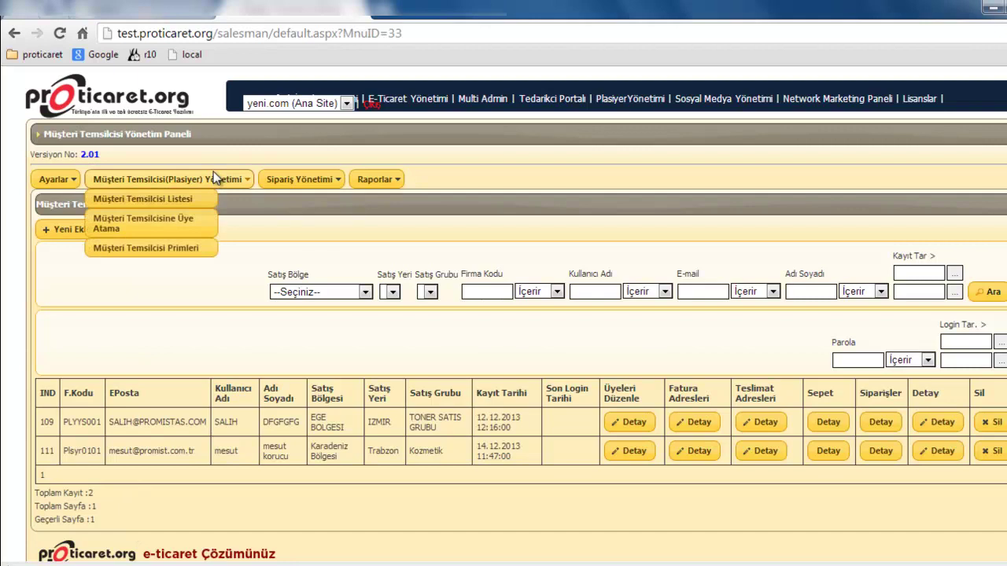
{"action": "right_click", "coordinate": [423, 100]}
{"action": "left_click", "coordinate": [472, 110]}
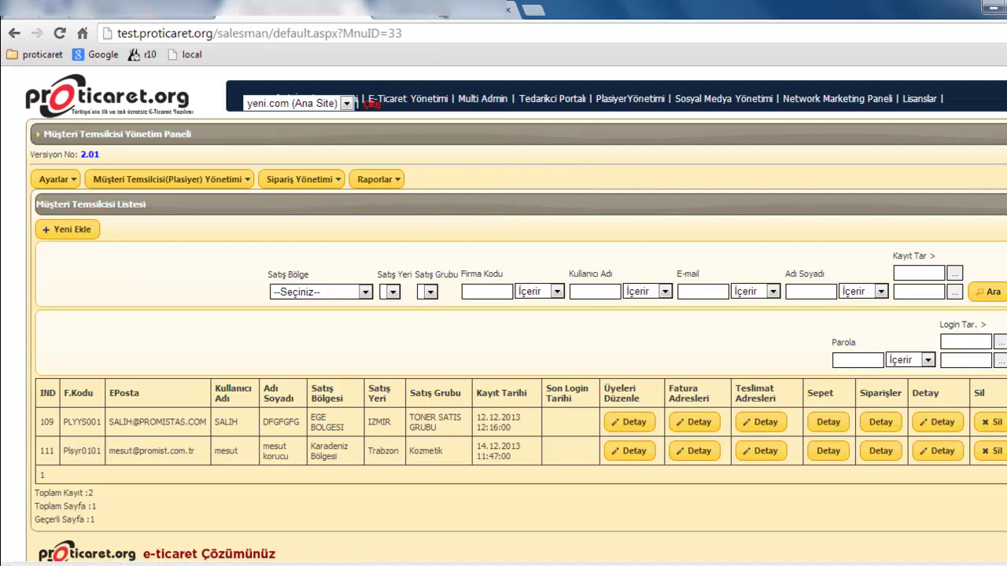
{"action": "left_click", "coordinate": [407, 99]}
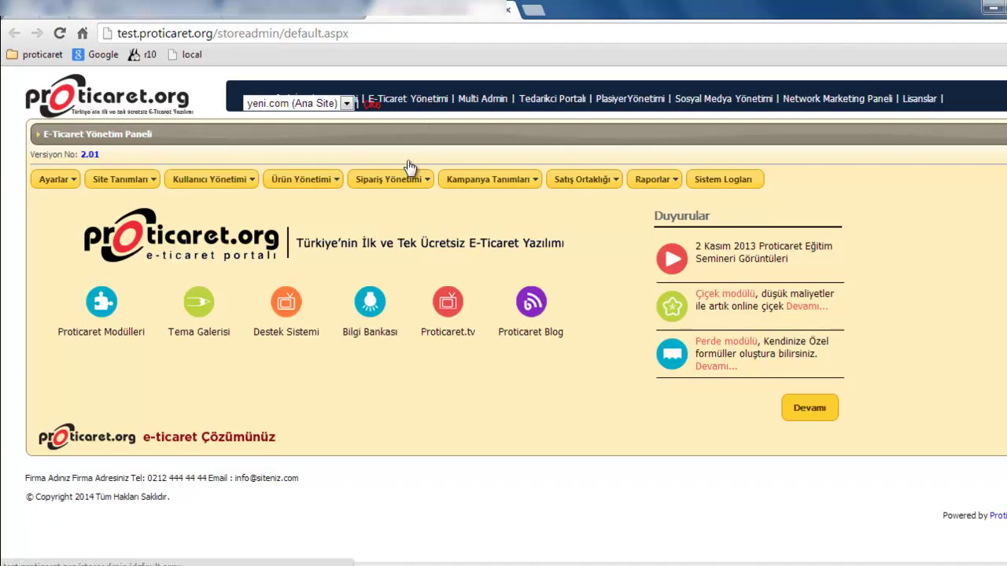
- Open the Kullanıcı Listesi and the edit form of the last member, row 110
{"action": "mouse_move", "coordinate": [334, 183]}
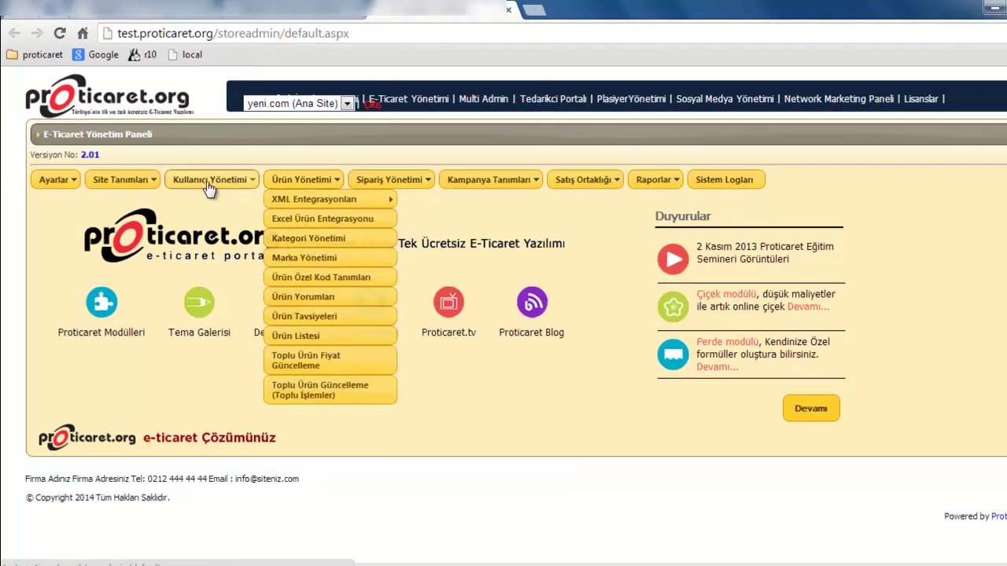
{"action": "mouse_move", "coordinate": [212, 181]}
{"action": "left_click", "coordinate": [210, 260]}
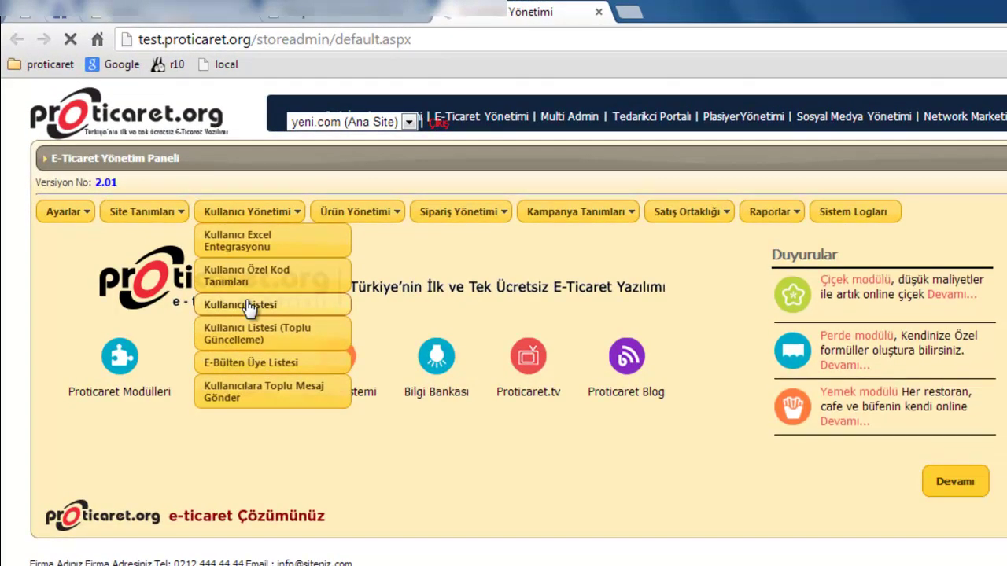
{"action": "left_click", "coordinate": [249, 307]}
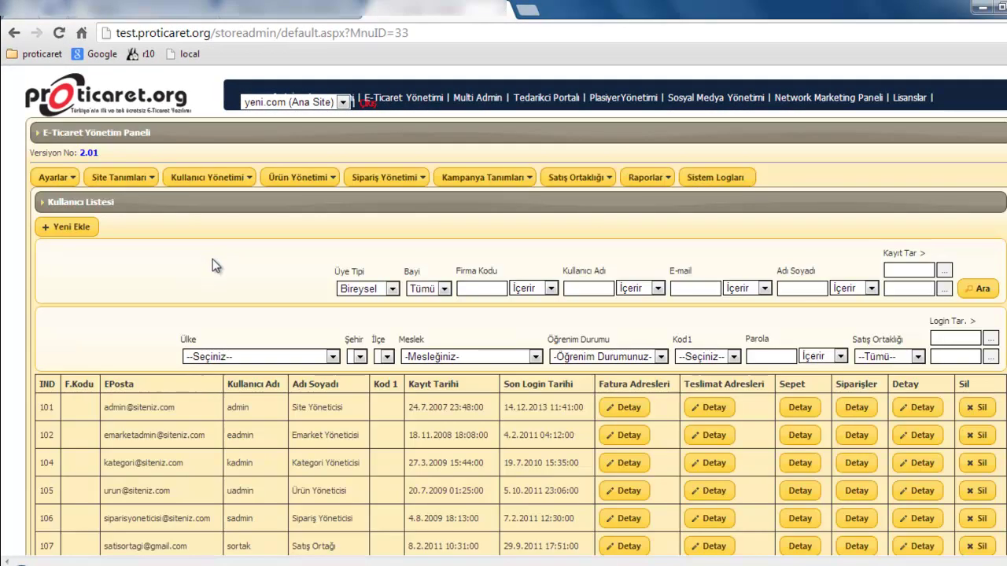
{"action": "scroll", "coordinate": [211, 259], "scroll_direction": "down", "scroll_amount": 2}
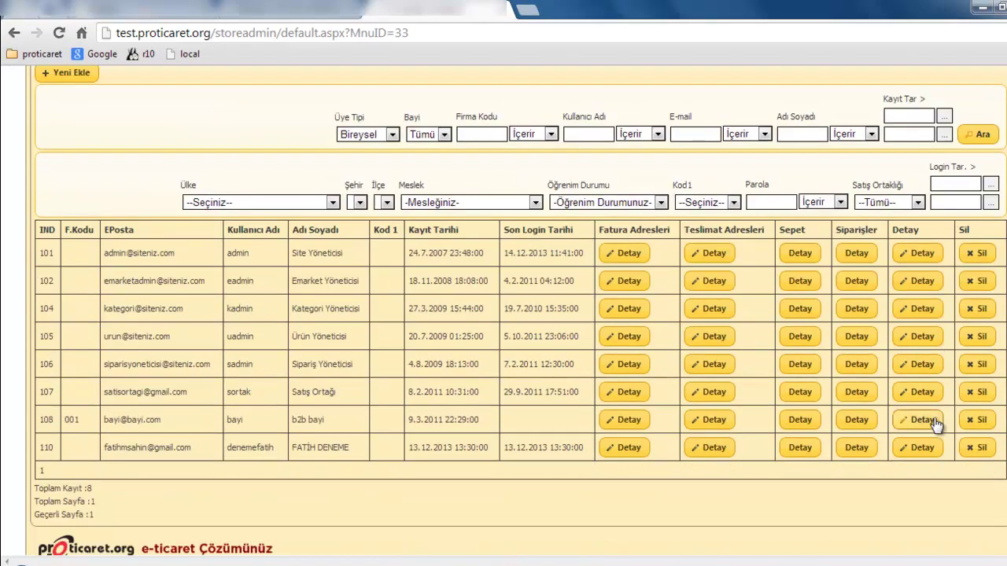
{"action": "left_click", "coordinate": [926, 448]}
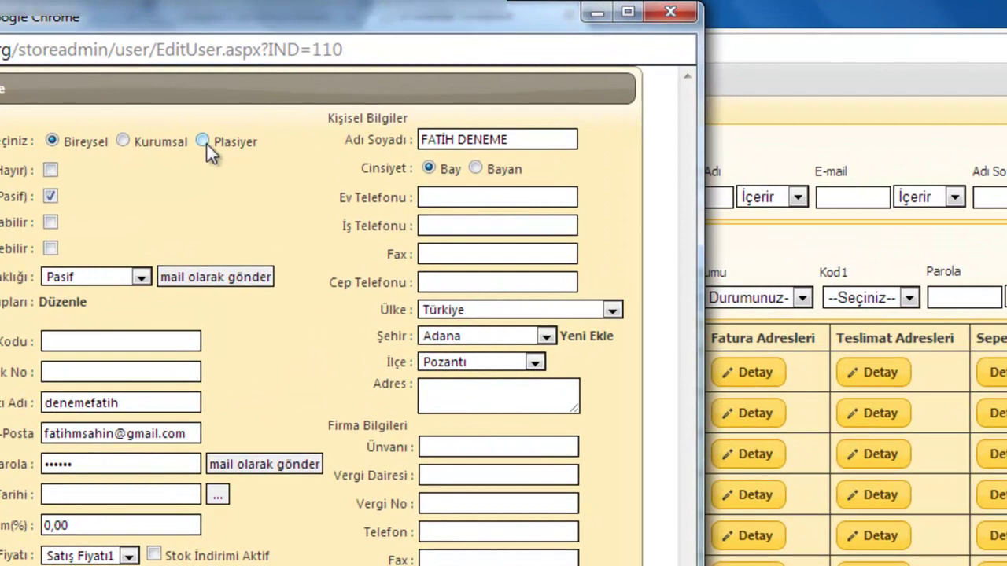
- Switch the member type to Plasiyer and dismiss the missing company title warning
{"action": "left_click", "coordinate": [201, 143]}
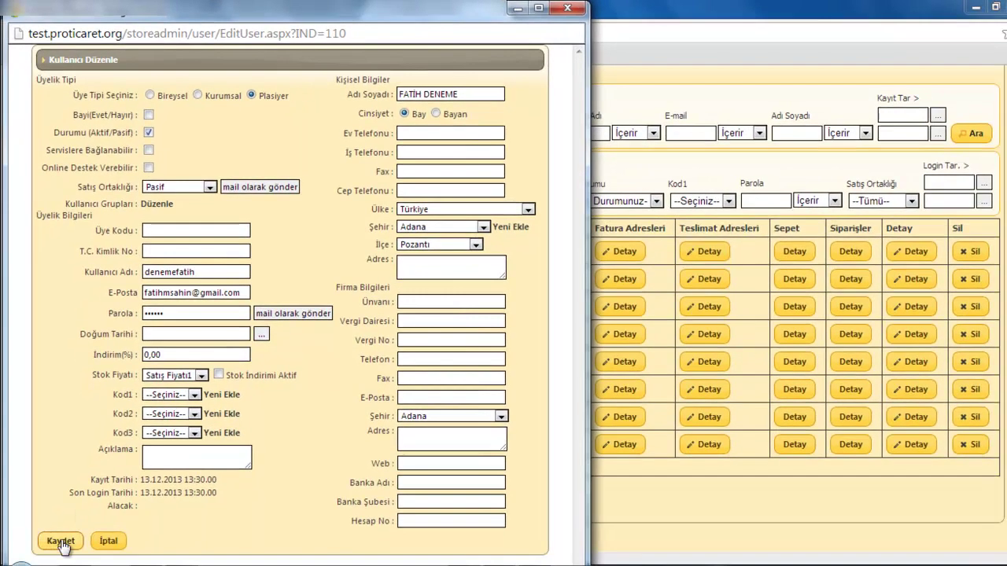
{"action": "left_click", "coordinate": [62, 541]}
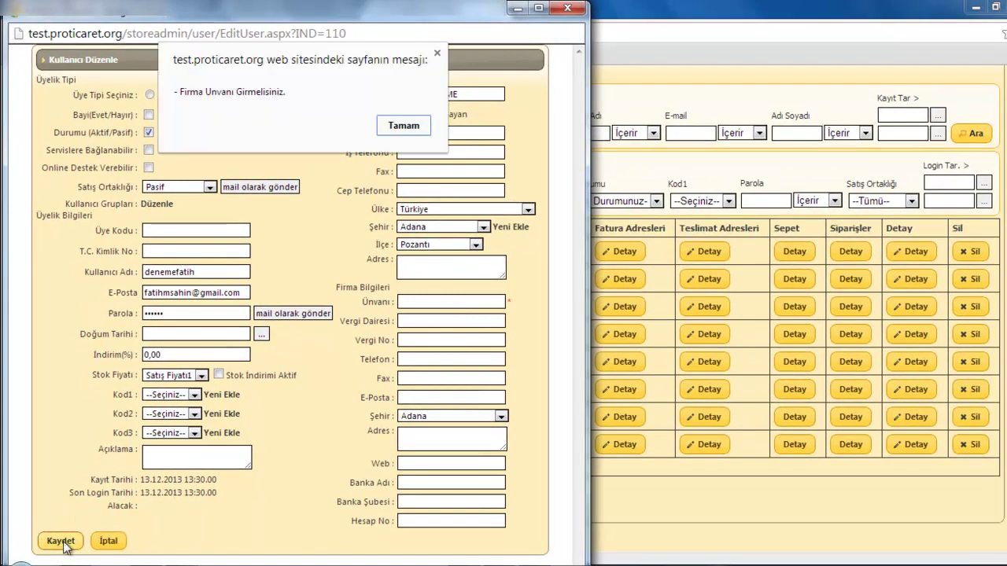
{"action": "left_click", "coordinate": [403, 128]}
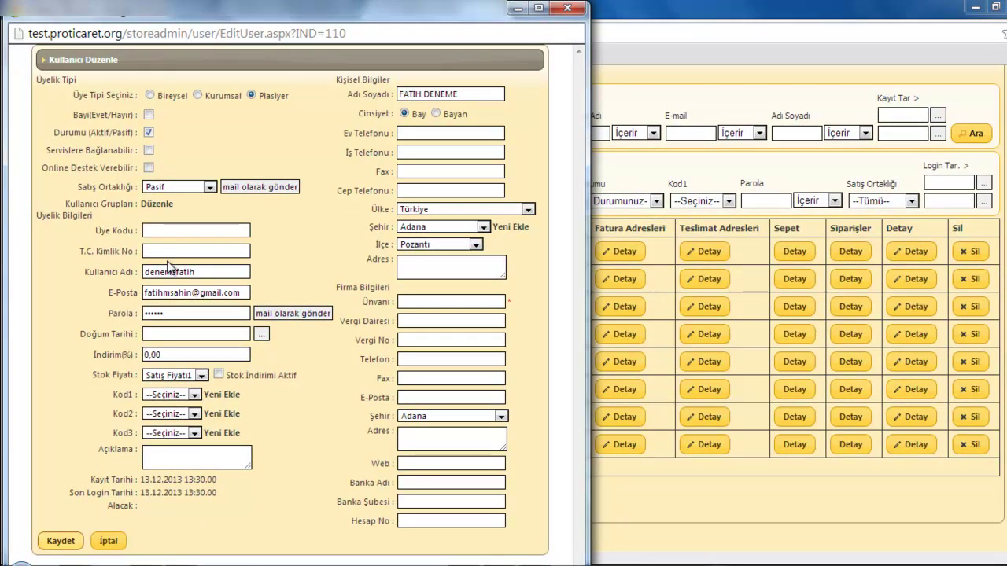
- Fill the member code and ID number, enter company title 'pilasiyer', and save
{"action": "left_click", "coordinate": [171, 230]}
{"action": "type", "text": "22222222"}
{"action": "left_click", "coordinate": [195, 249]}
{"action": "type", "text": "22222222222"}
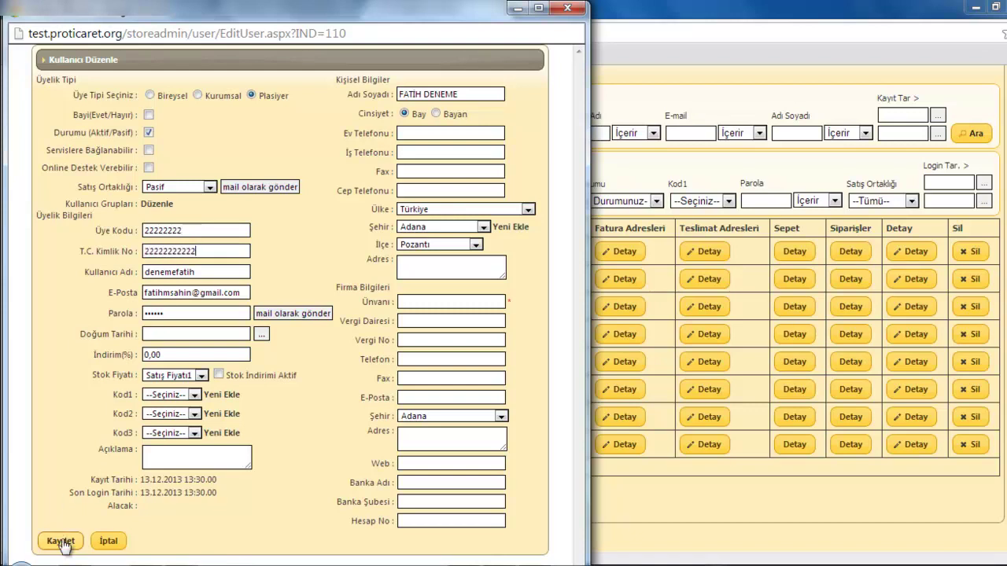
{"action": "left_click", "coordinate": [61, 541]}
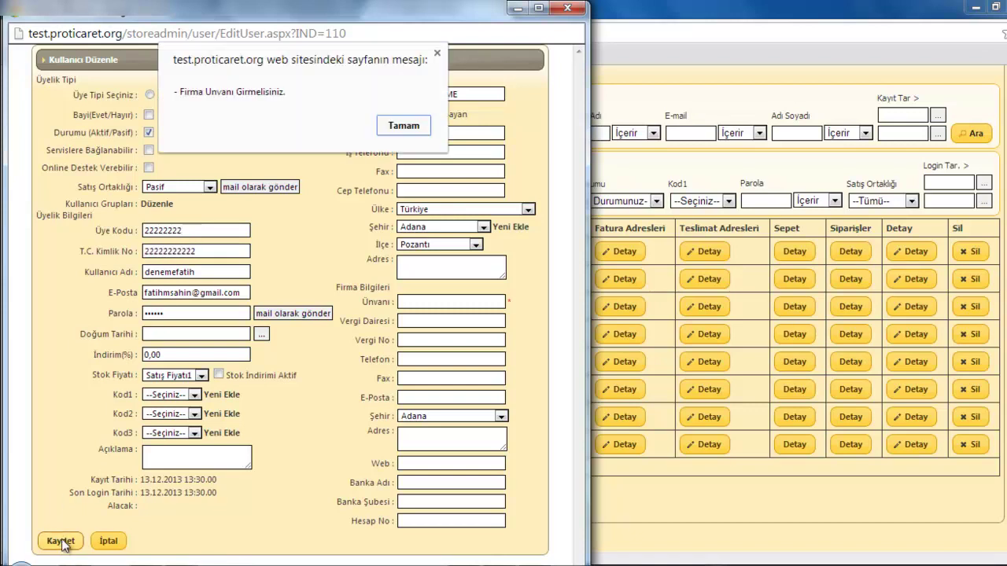
{"action": "left_click", "coordinate": [403, 127]}
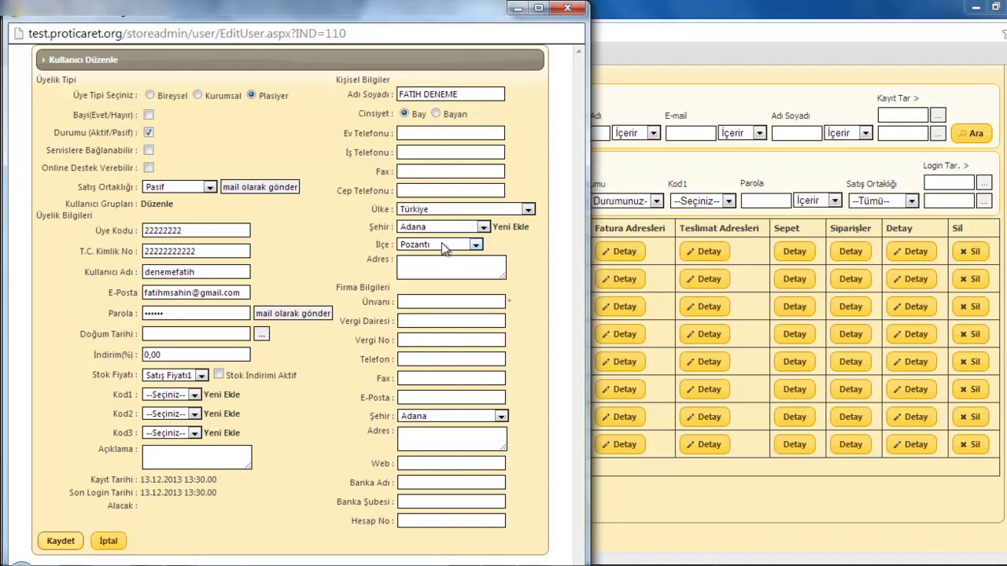
{"action": "left_click", "coordinate": [443, 249]}
{"action": "left_click", "coordinate": [486, 307]}
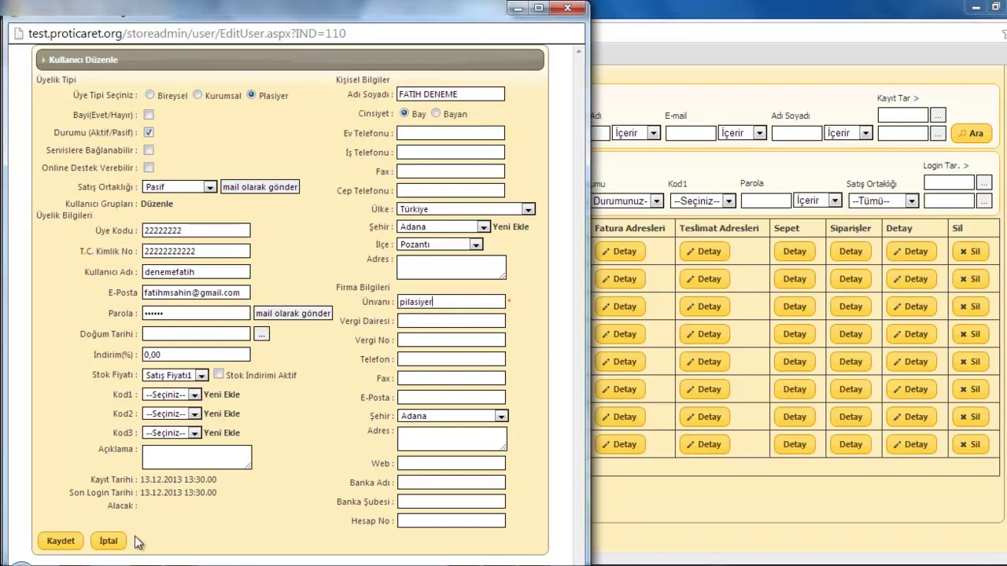
{"action": "left_click", "coordinate": [67, 543]}
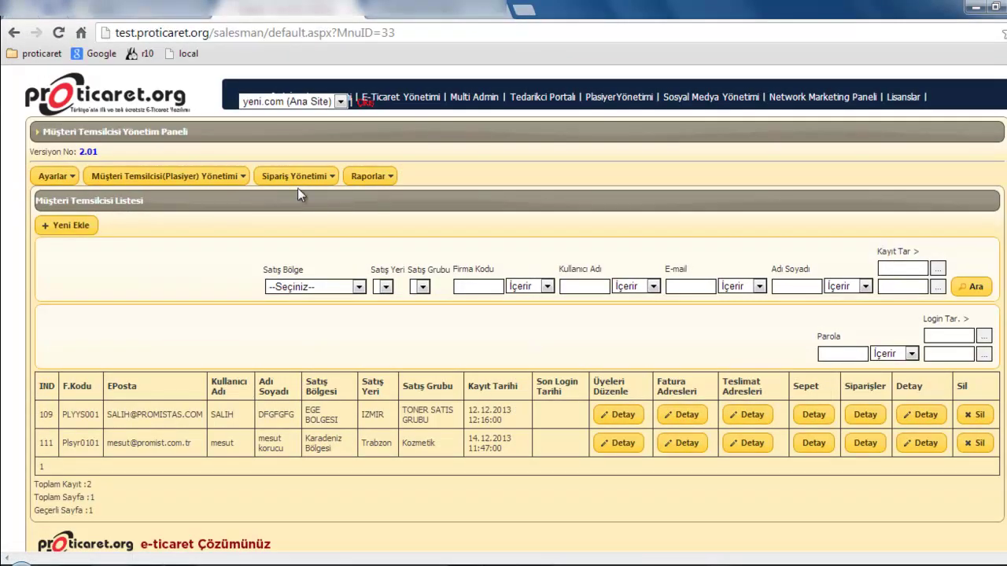
- Go back to the sales rep list and open the converted rep's details
{"action": "mouse_move", "coordinate": [213, 174]}
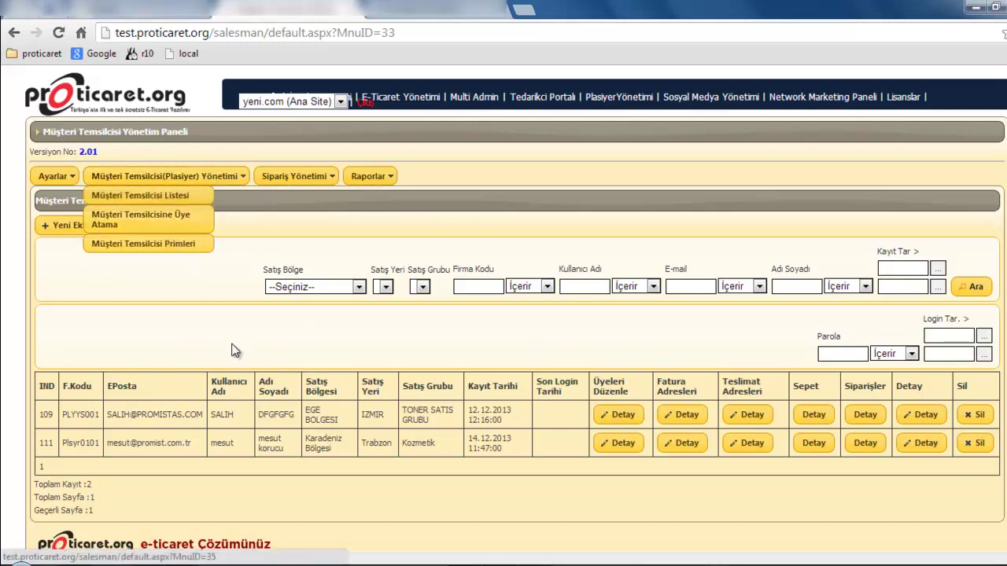
{"action": "mouse_move", "coordinate": [175, 175]}
{"action": "left_click", "coordinate": [168, 198]}
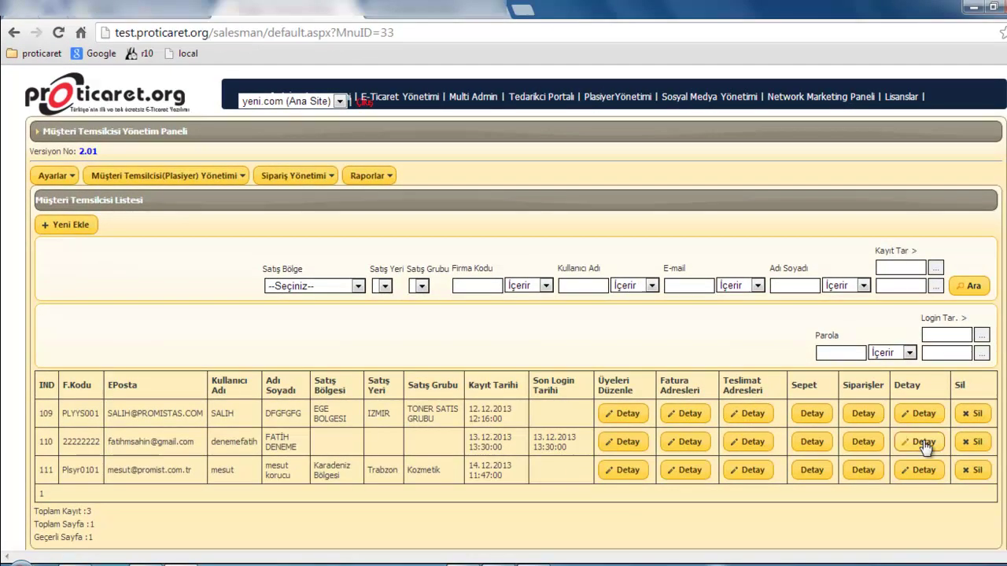
{"action": "left_click", "coordinate": [924, 442]}
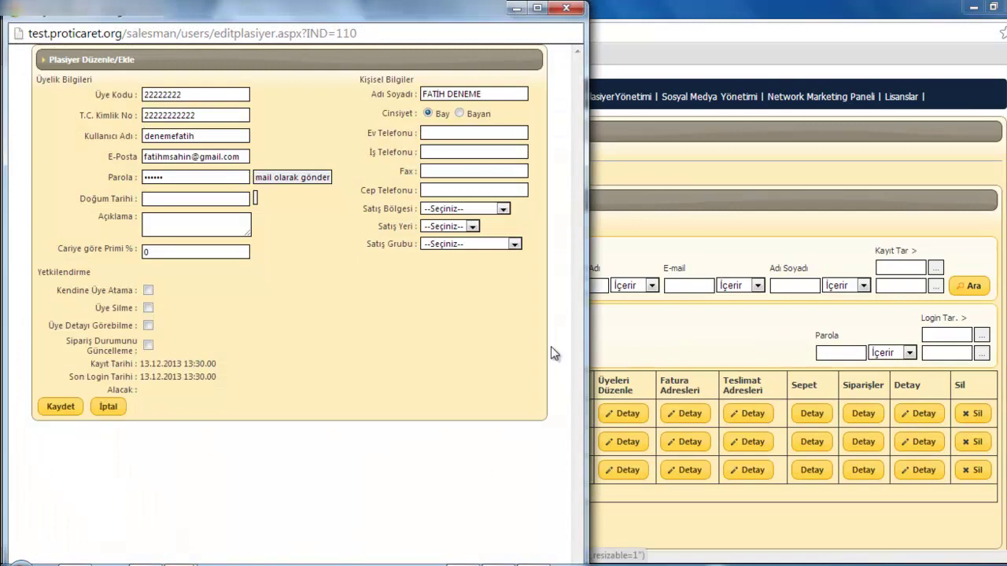
- Assign EGE BOLGESI / IZMIR / TONER SATIS GRUBU, allow viewing member details, and save
{"action": "left_click", "coordinate": [488, 210]}
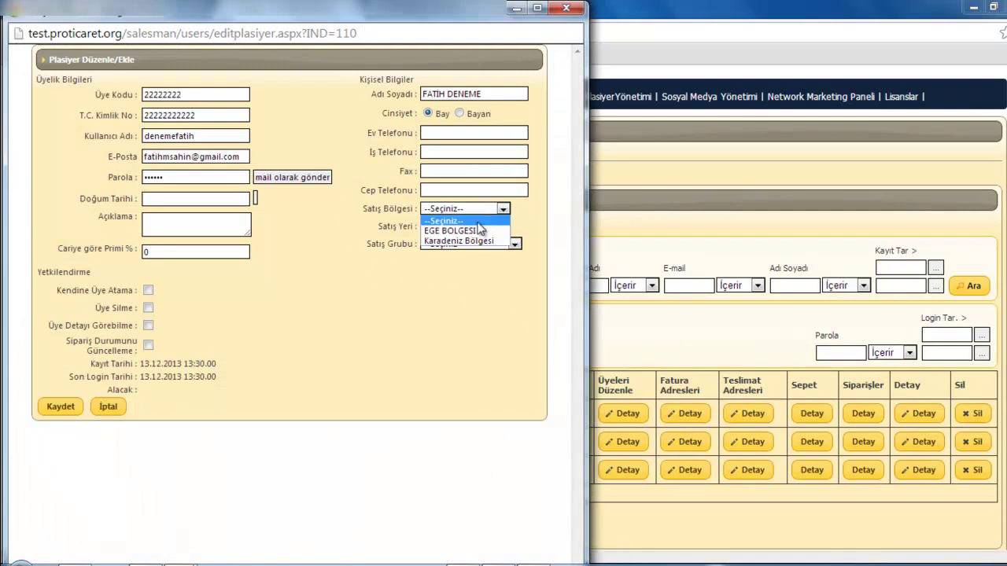
{"action": "left_click", "coordinate": [477, 228]}
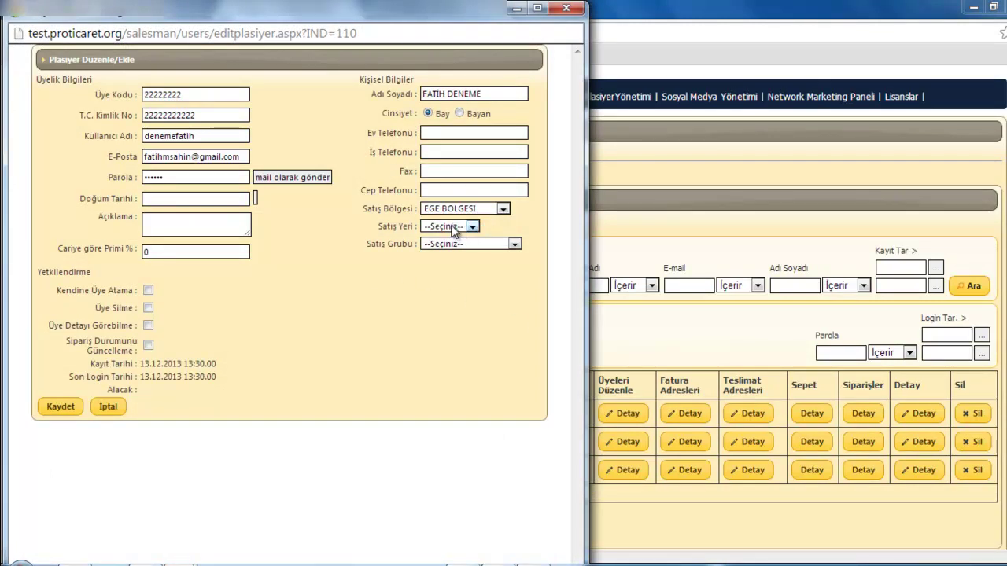
{"action": "left_click", "coordinate": [454, 246]}
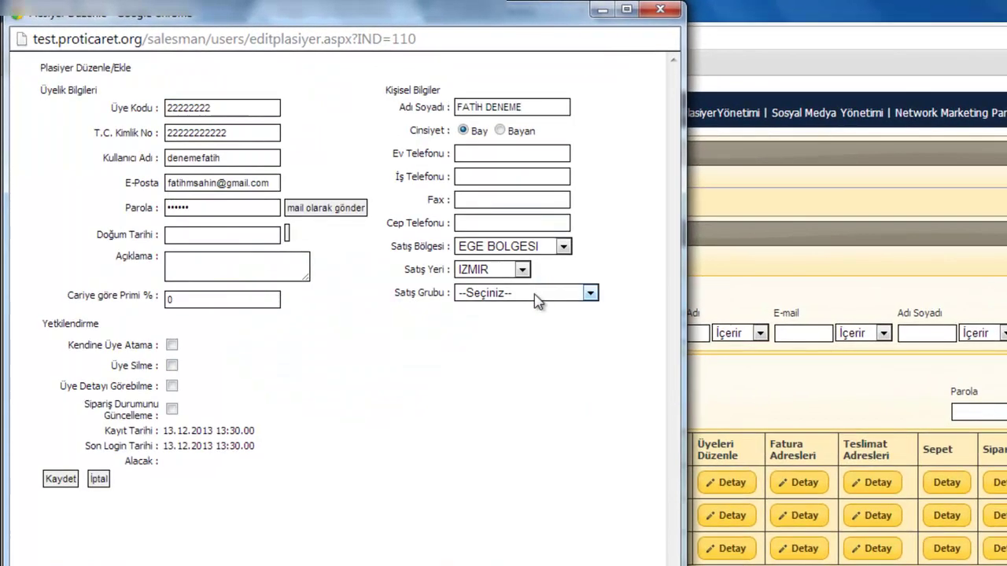
{"action": "left_click", "coordinate": [540, 285]}
{"action": "left_click", "coordinate": [543, 310]}
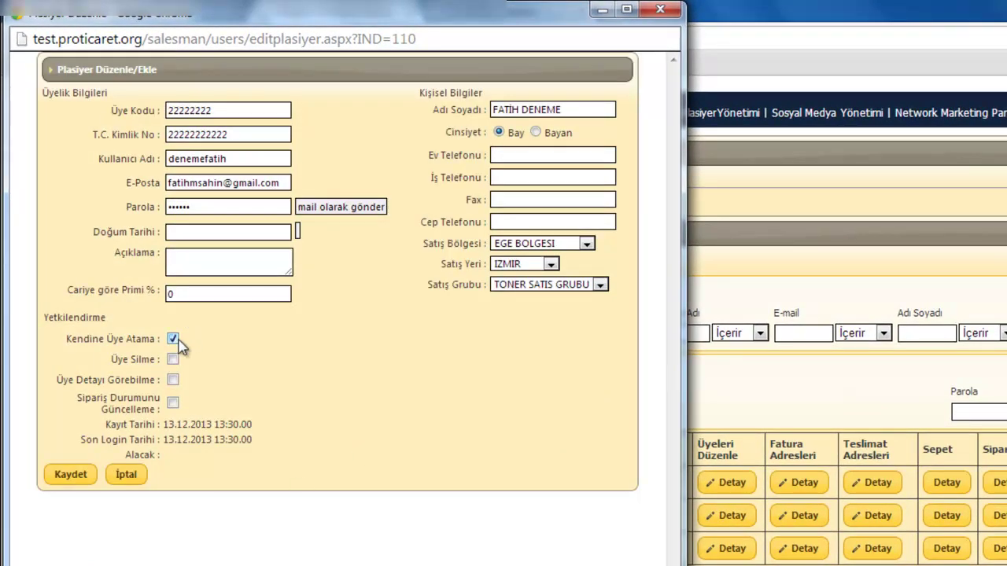
{"action": "left_click", "coordinate": [173, 380]}
{"action": "left_click_drag", "start_coordinate": [205, 295], "coordinate": [151, 319]}
{"action": "left_click", "coordinate": [88, 474]}
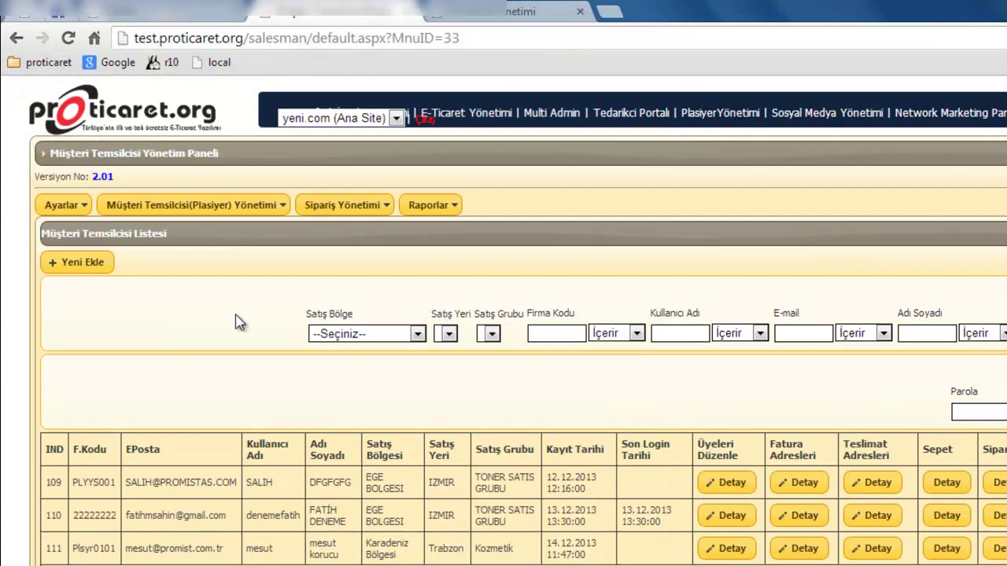
- On Müşteri Temsilcisine Üye Atama, choose Karadeniz Bölgesi, Trabzon and Kozmetik
{"action": "mouse_move", "coordinate": [229, 217]}
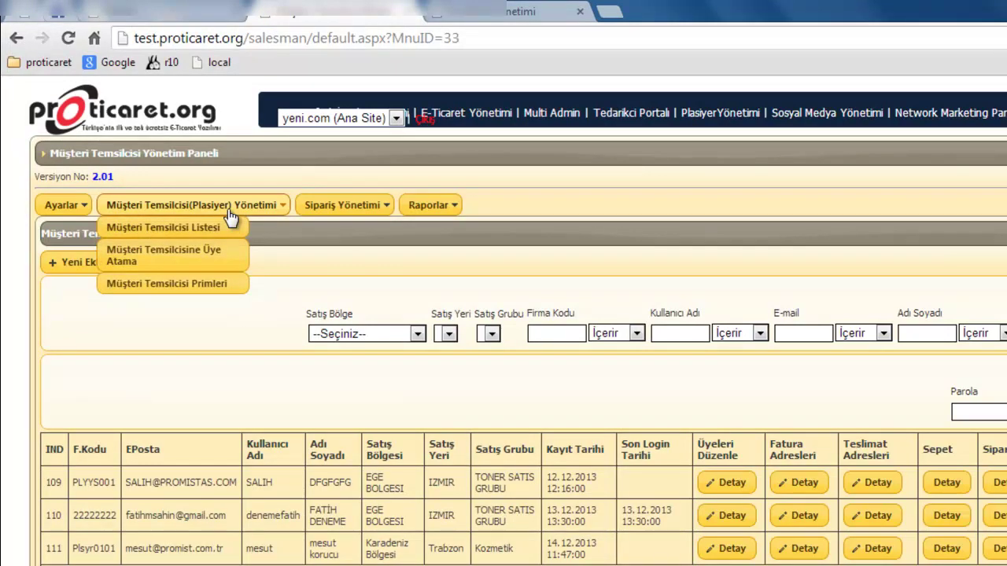
{"action": "left_click", "coordinate": [189, 264]}
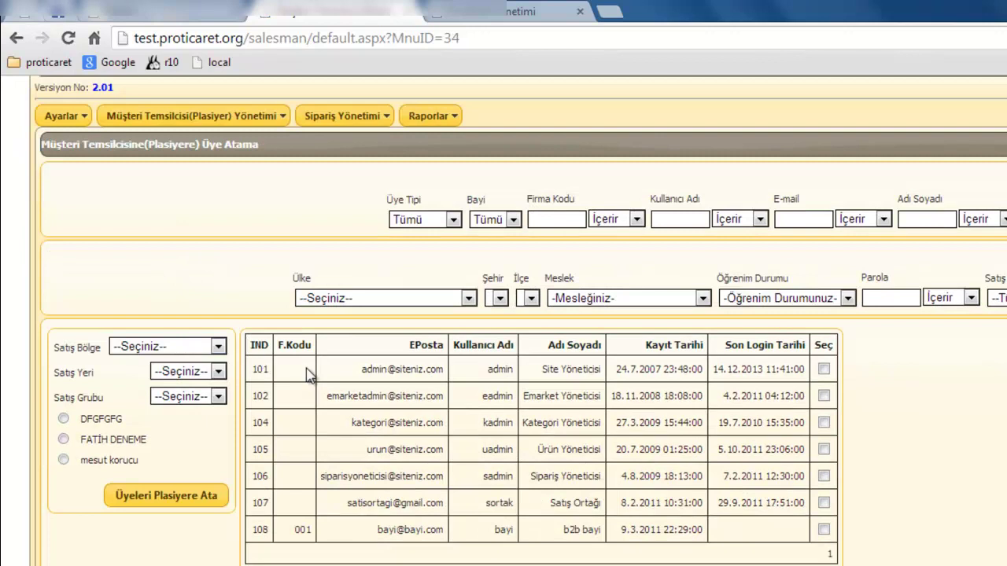
{"action": "left_click", "coordinate": [192, 347]}
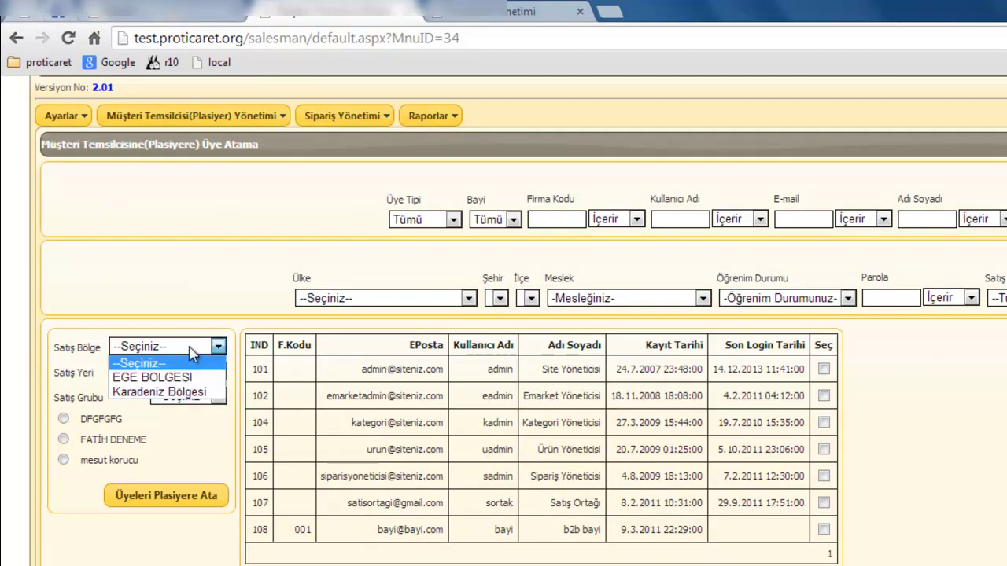
{"action": "left_click", "coordinate": [168, 403]}
{"action": "left_click", "coordinate": [180, 348]}
{"action": "left_click", "coordinate": [177, 391]}
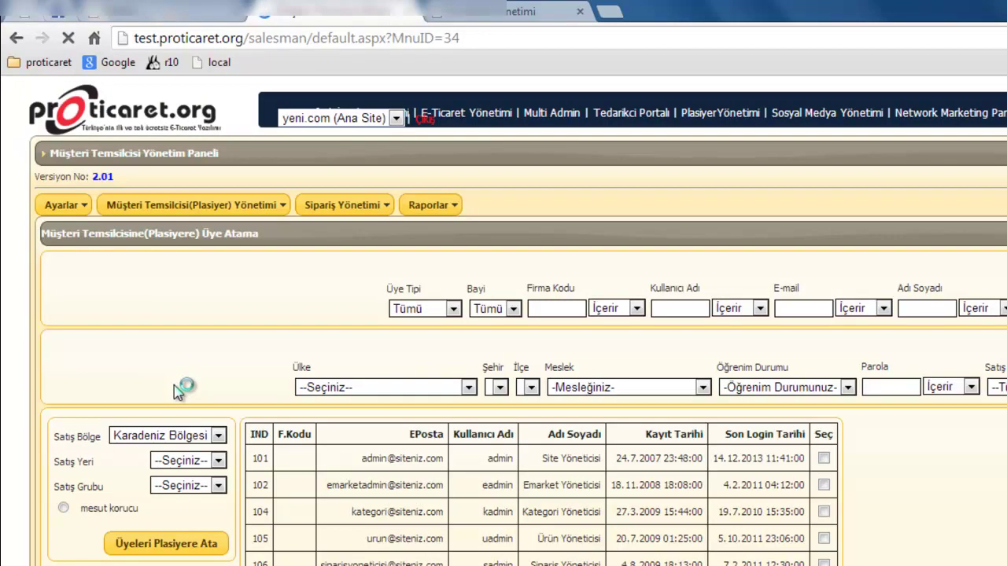
{"action": "left_click", "coordinate": [192, 461]}
{"action": "left_click", "coordinate": [187, 492]}
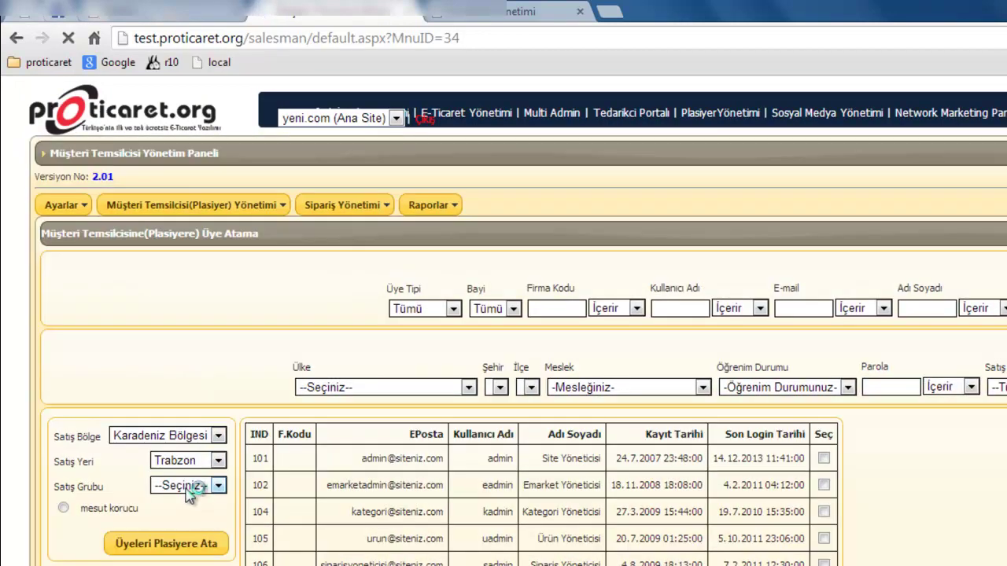
{"action": "left_click", "coordinate": [191, 486]}
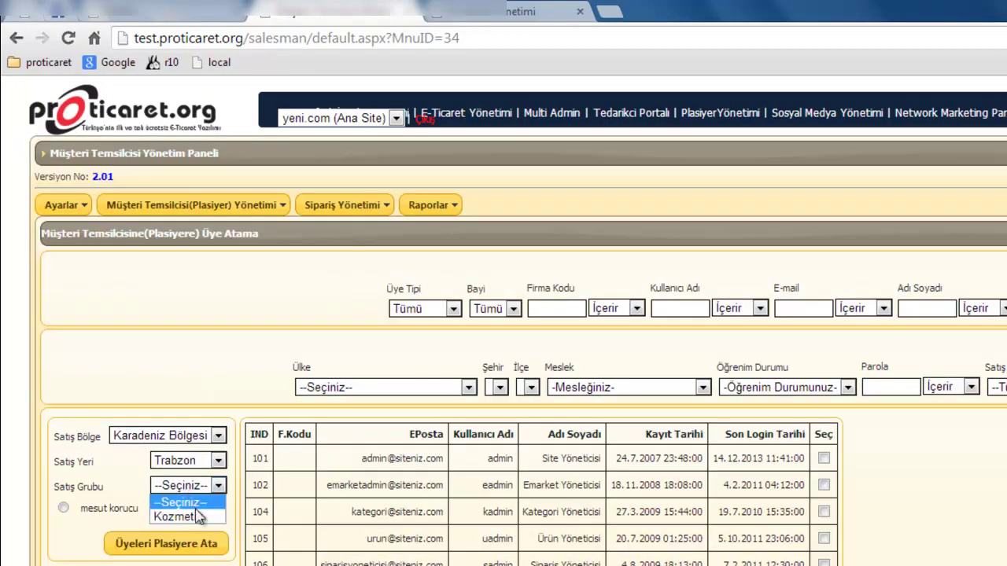
{"action": "left_click", "coordinate": [193, 516]}
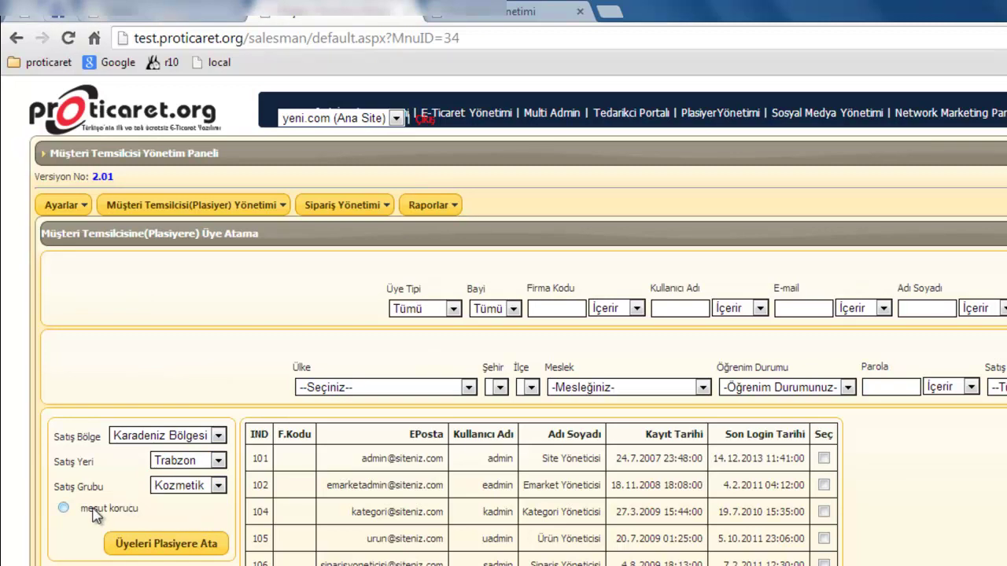
- Pick the Trabzon rep and assign members 102, 105 and 107 to them
{"action": "left_click", "coordinate": [63, 509]}
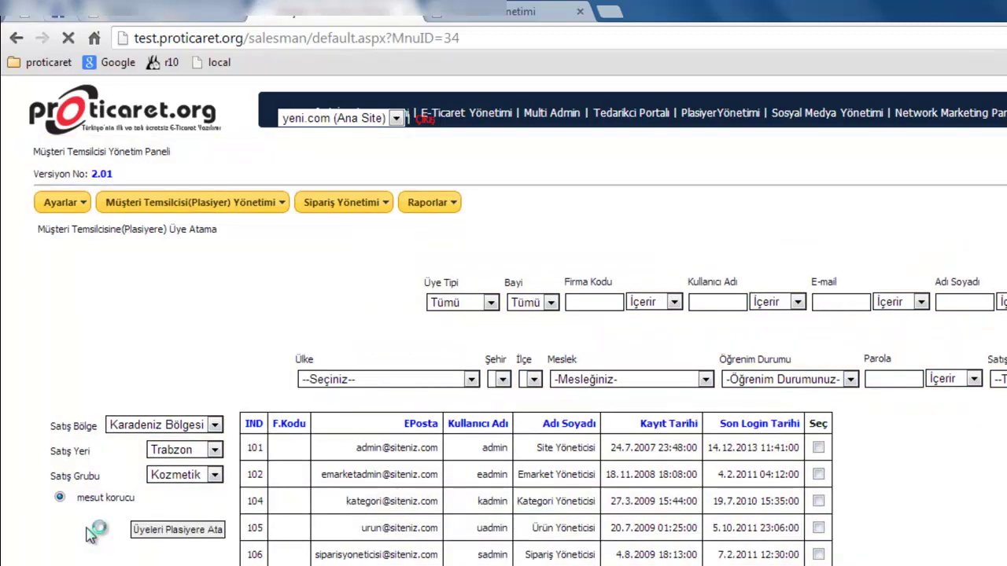
{"action": "scroll", "coordinate": [196, 510], "scroll_direction": "down", "scroll_amount": 1}
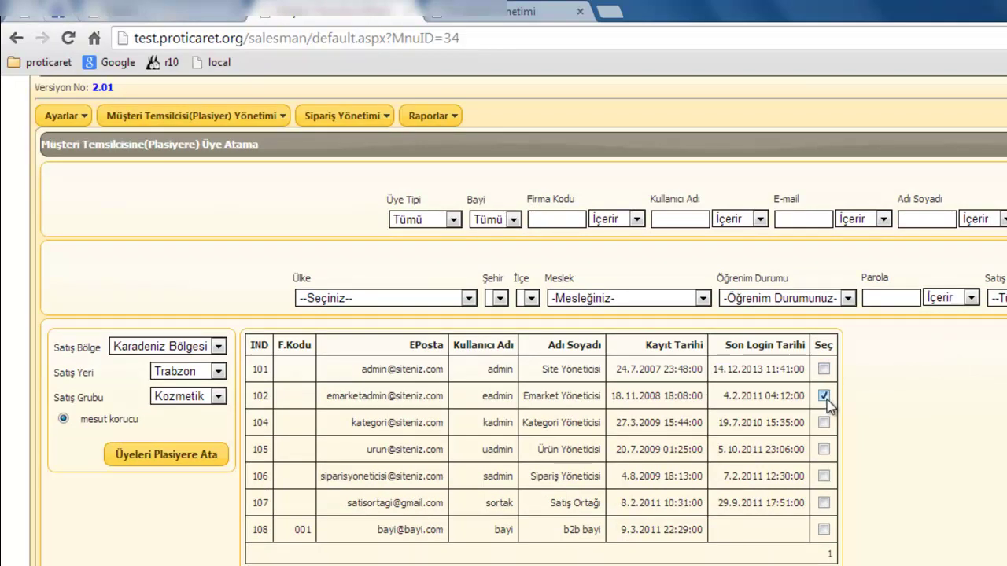
{"action": "left_click", "coordinate": [824, 450]}
{"action": "left_click", "coordinate": [824, 503]}
{"action": "scroll", "coordinate": [811, 540], "scroll_direction": "down", "scroll_amount": 1}
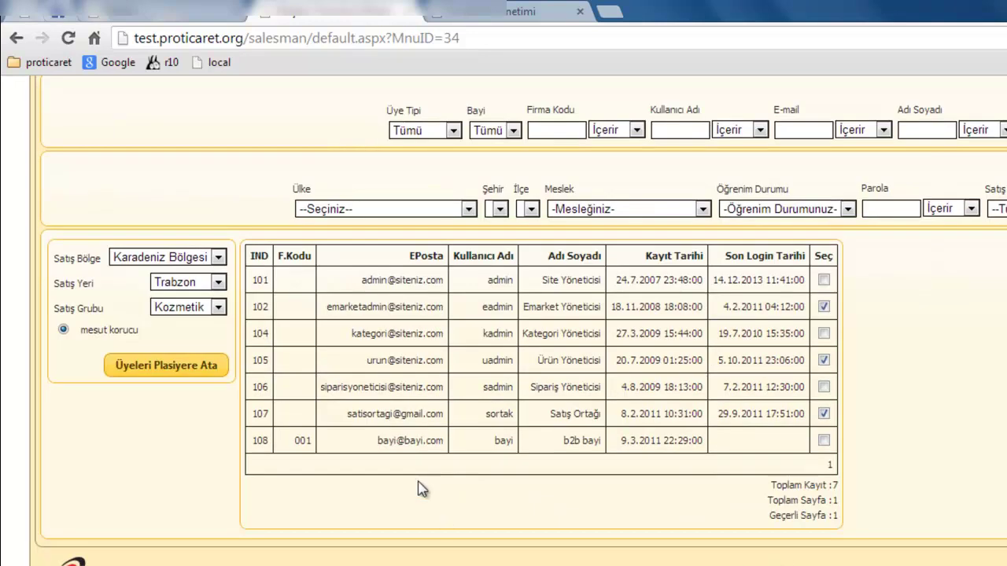
{"action": "left_click", "coordinate": [192, 374]}
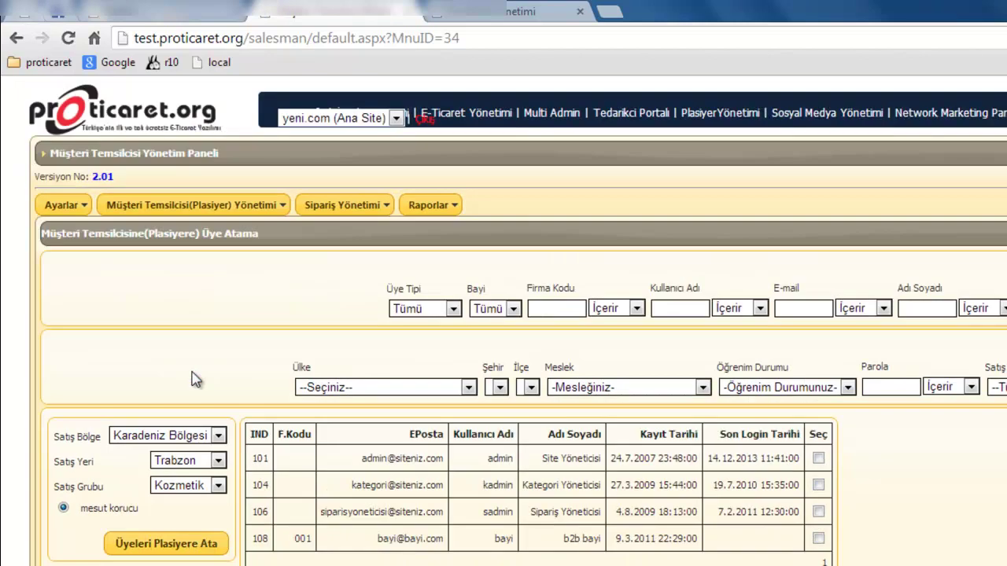
{"action": "scroll", "coordinate": [262, 480], "scroll_direction": "down", "scroll_amount": 1}
{"action": "scroll", "coordinate": [262, 480], "scroll_direction": "down", "scroll_amount": 1}
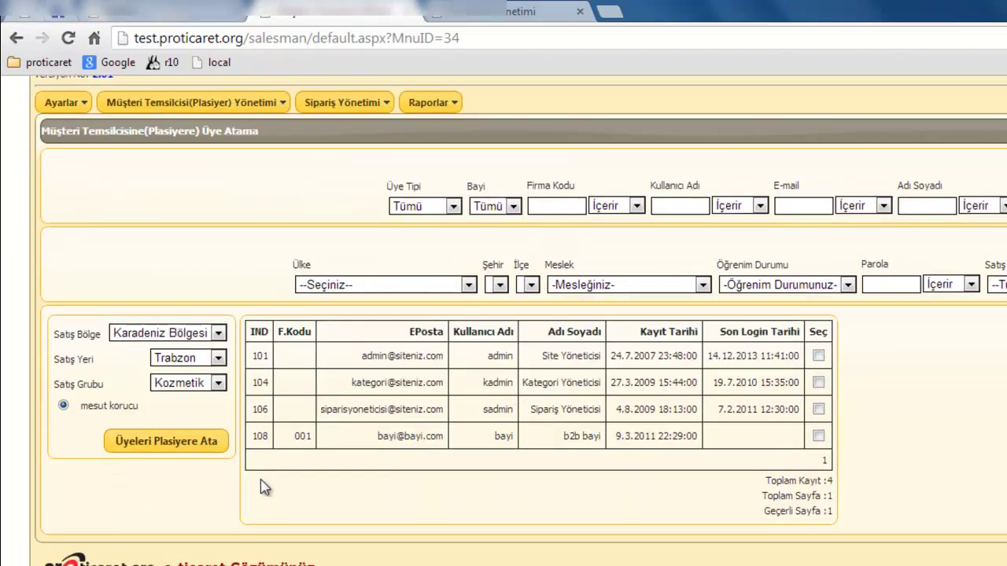
- From the sales rep list, view rep 111's assigned members 102, 105 and 107, then close them
{"action": "mouse_move", "coordinate": [189, 103]}
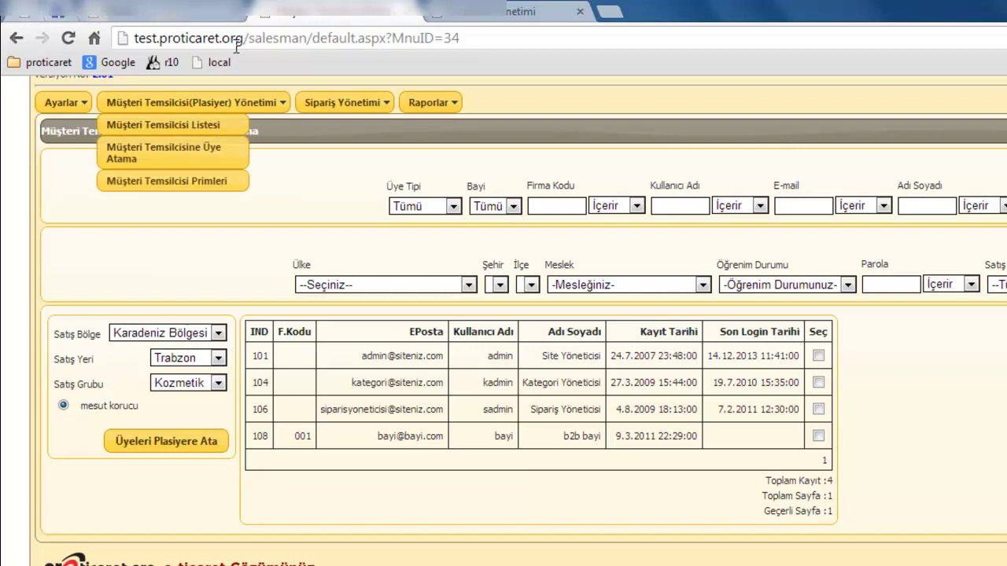
{"action": "left_click", "coordinate": [191, 126]}
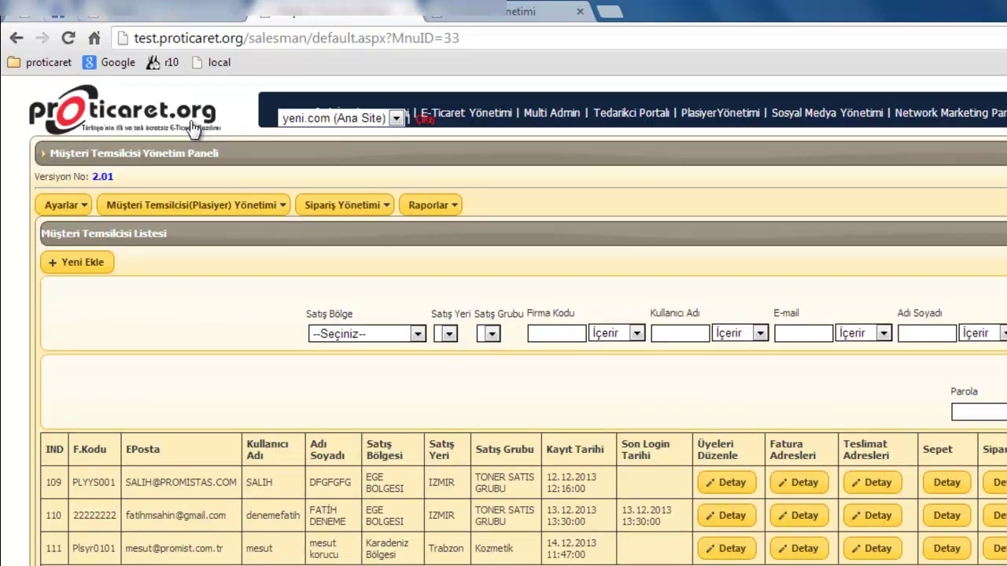
{"action": "key", "text": "ctrl+minus"}
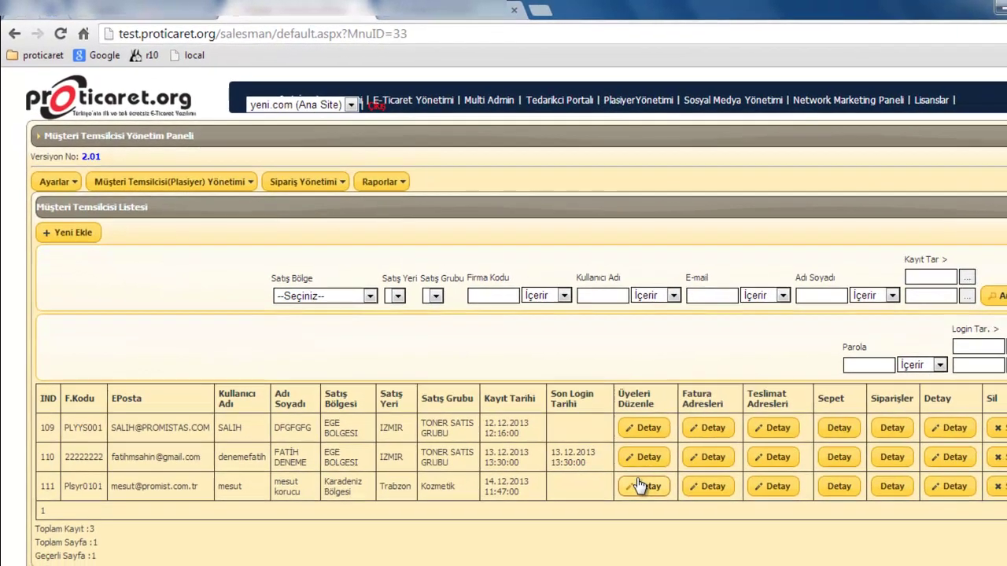
{"action": "left_click", "coordinate": [641, 485]}
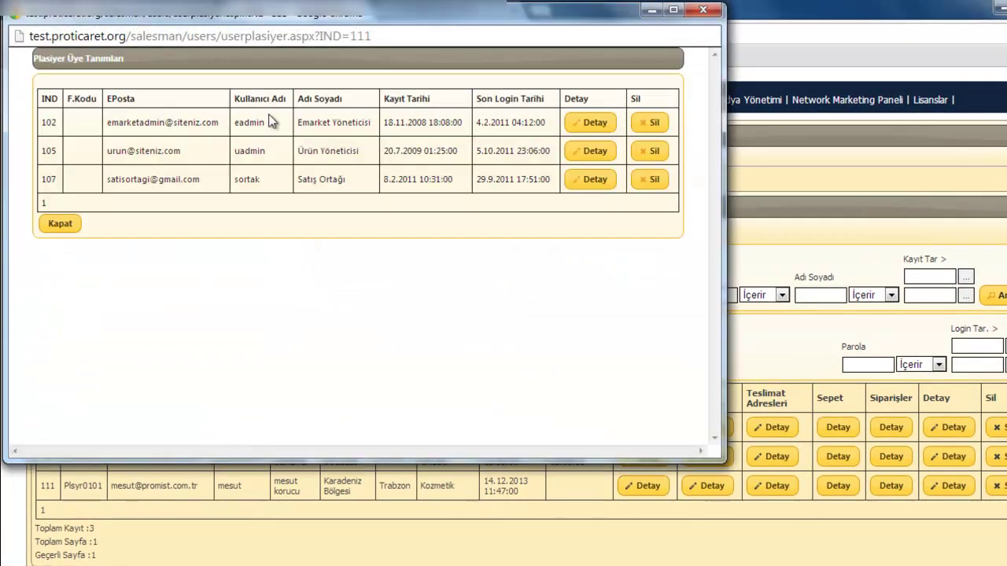
{"action": "left_click", "coordinate": [52, 227]}
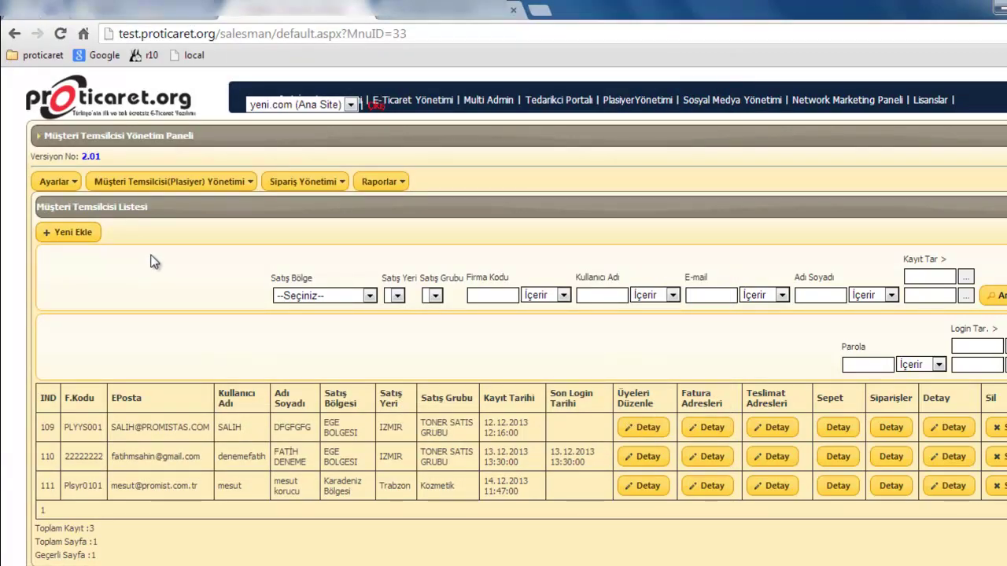
- Open the Müşteri Temsilcisi Primleri page, which has no commission entries yet
{"action": "left_click", "coordinate": [161, 179]}
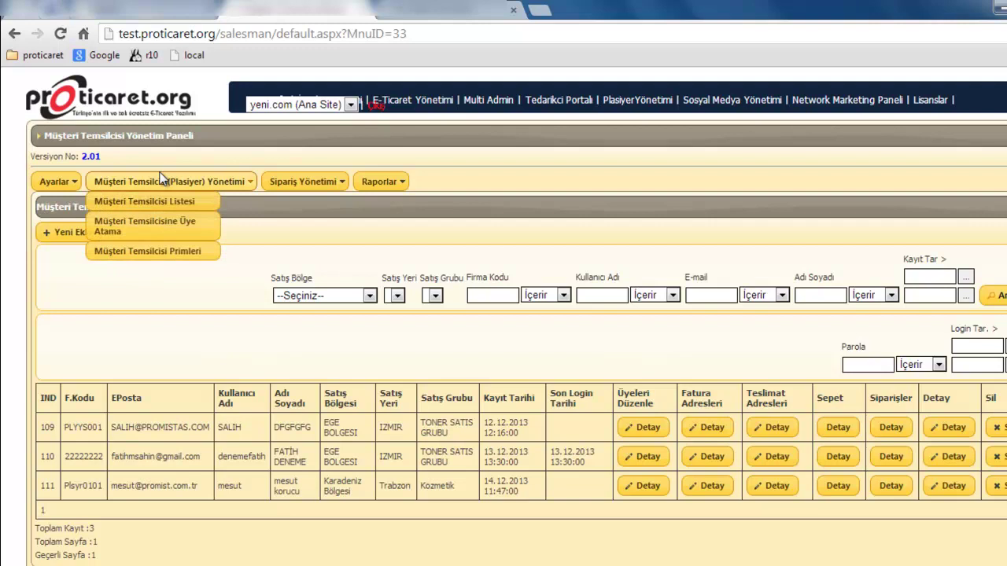
{"action": "left_click", "coordinate": [153, 253]}
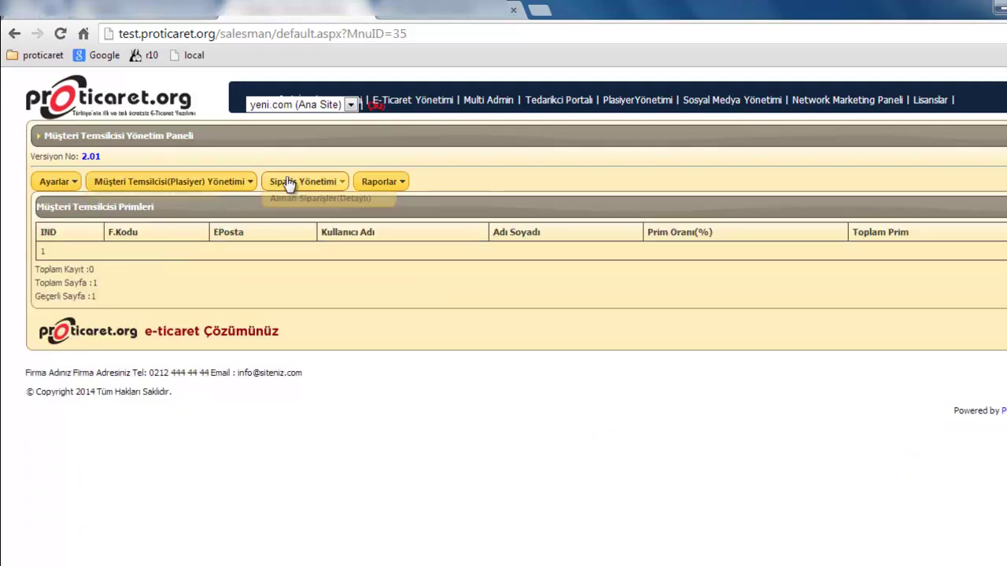
{"action": "mouse_move", "coordinate": [288, 185]}
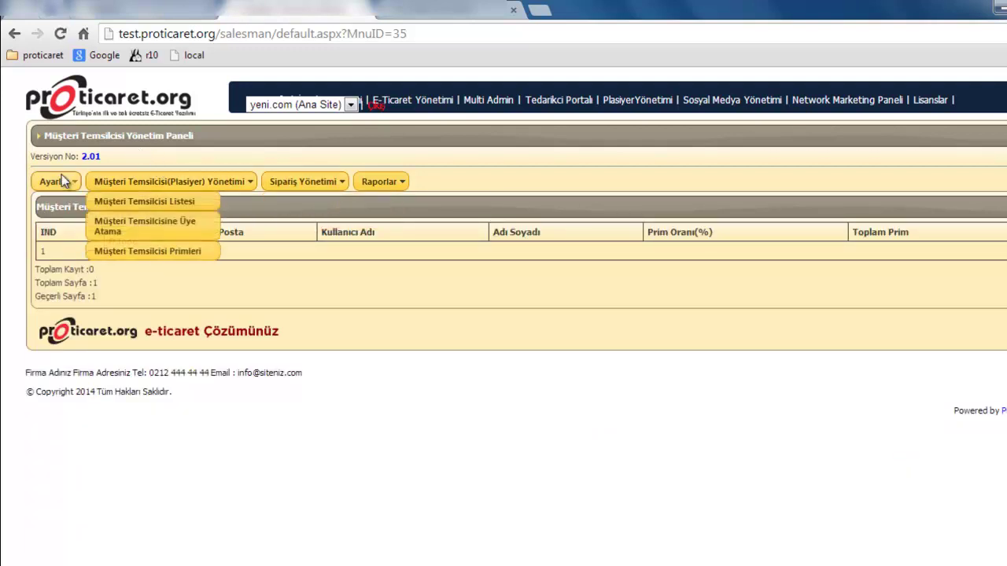
{"action": "mouse_move", "coordinate": [55, 182]}
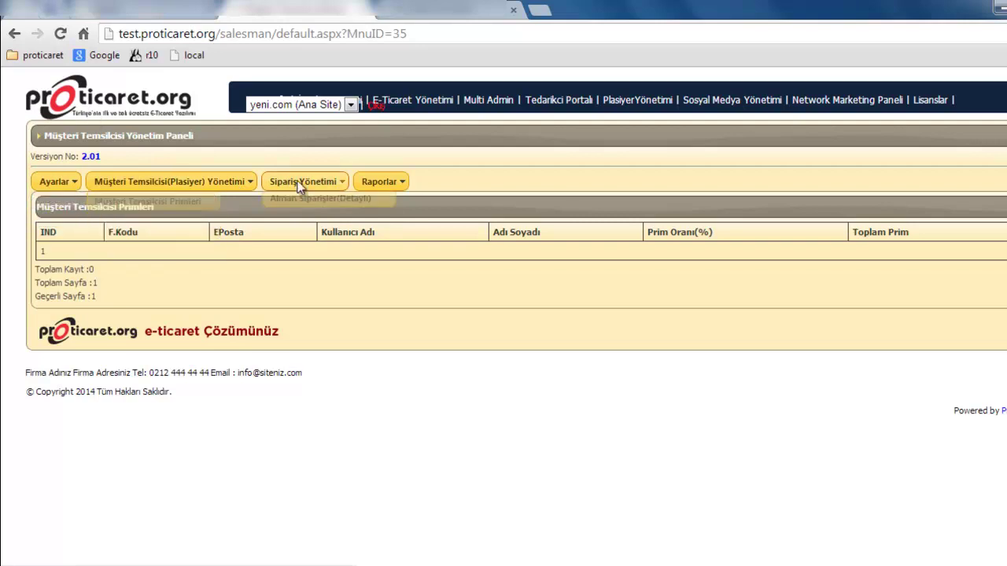
{"action": "mouse_move", "coordinate": [381, 182]}
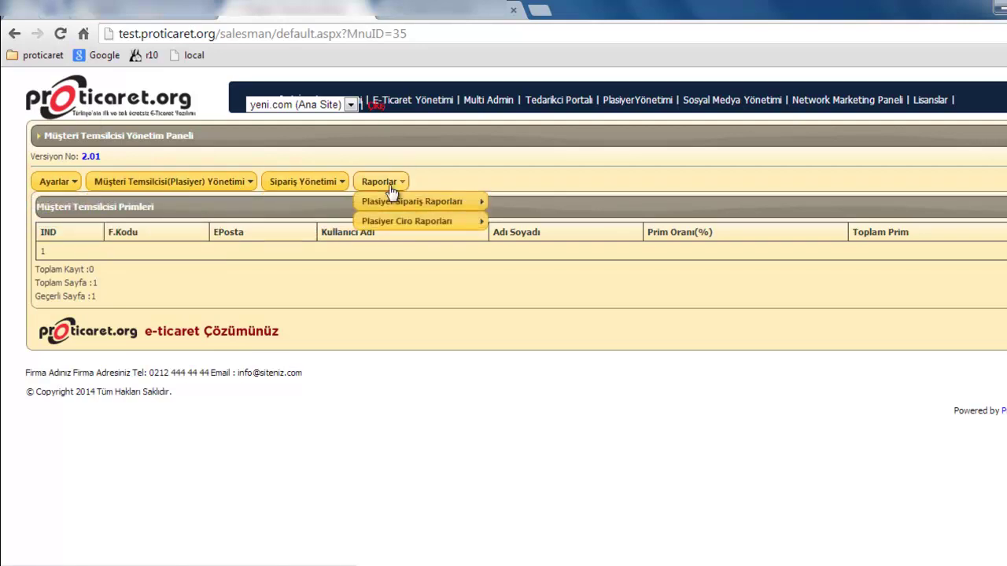
{"action": "mouse_move", "coordinate": [378, 226]}
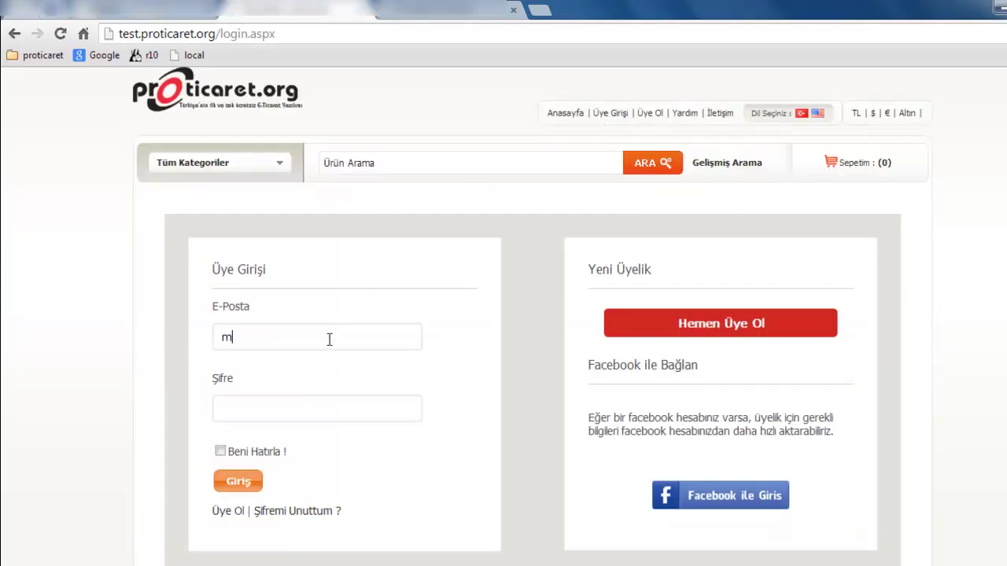
- Sign in on the storefront's Üye Girişi page with the rep's e-mail and password
{"action": "type", "text": "@promist.com.t"}
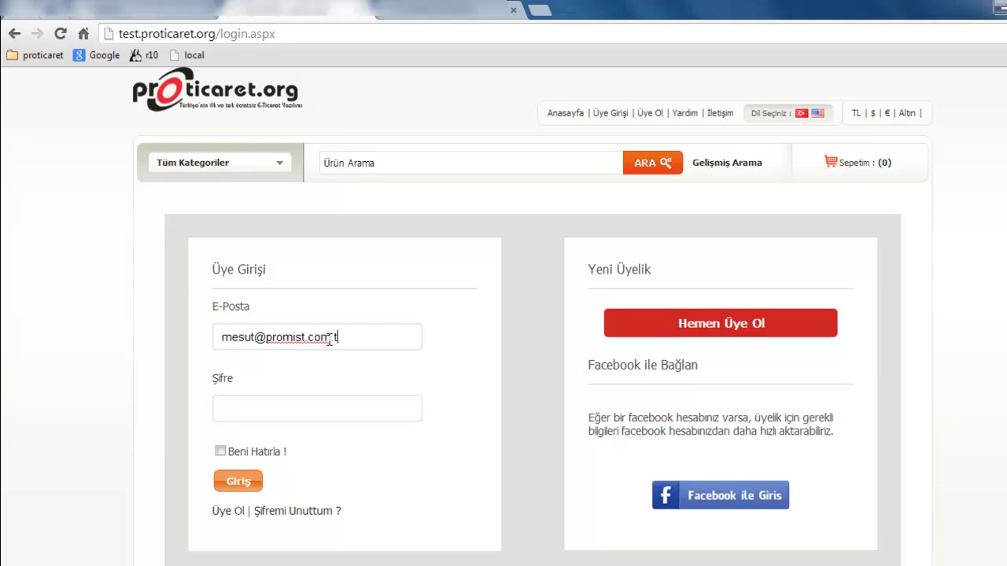
{"action": "type", "text": "r"}
{"action": "left_click", "coordinate": [293, 417]}
{"action": "left_click", "coordinate": [236, 483]}
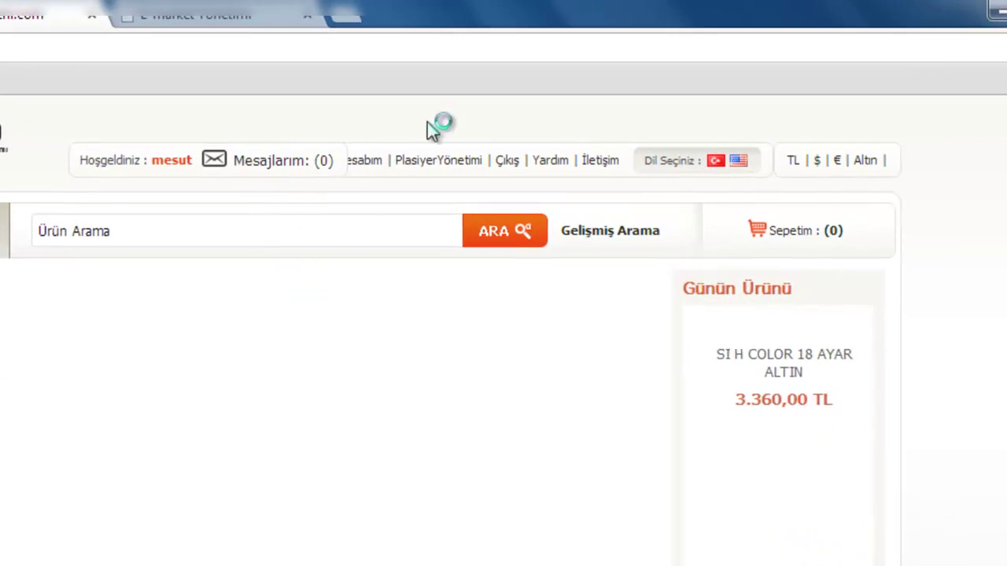
- List the rep's assigned members 102, 105 and 107 in the sales rep panel, then return to the storefront home
{"action": "left_click", "coordinate": [443, 167]}
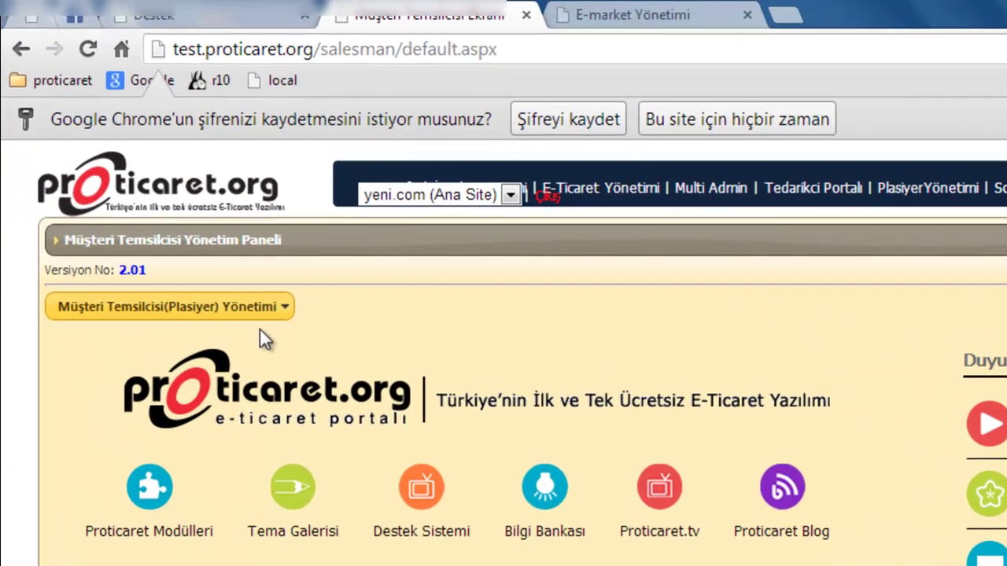
{"action": "left_click", "coordinate": [191, 221]}
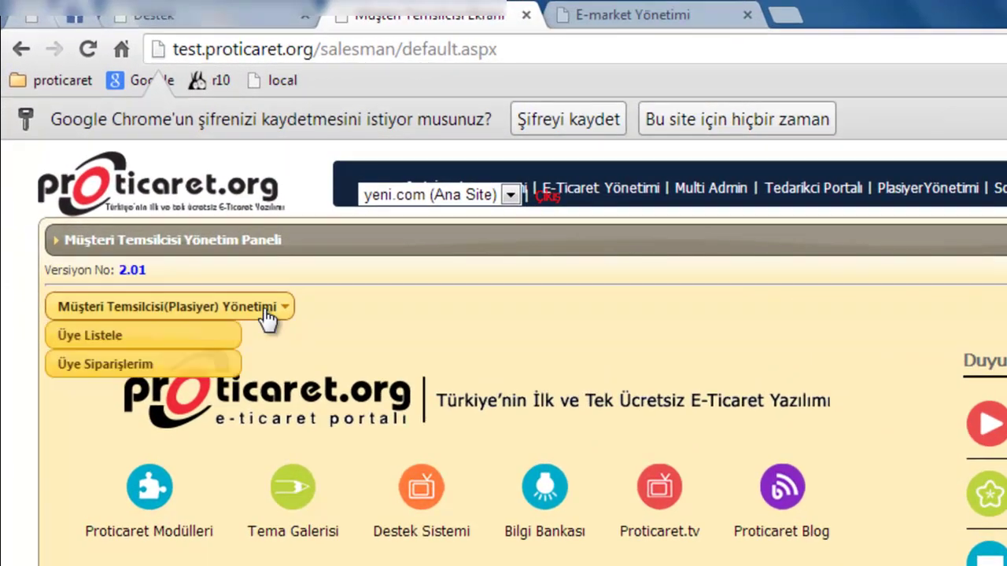
{"action": "left_click", "coordinate": [220, 339]}
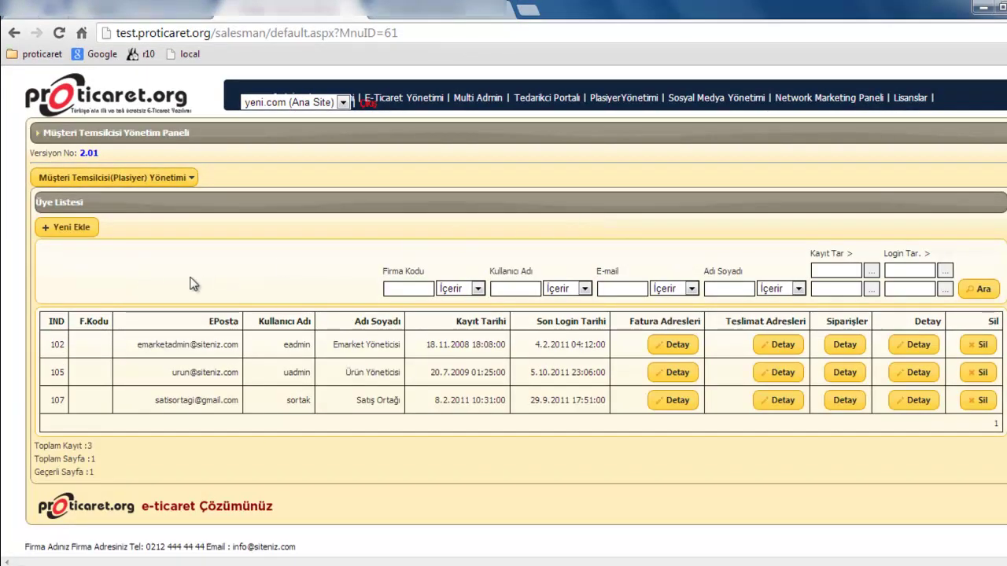
{"action": "left_click", "coordinate": [122, 103]}
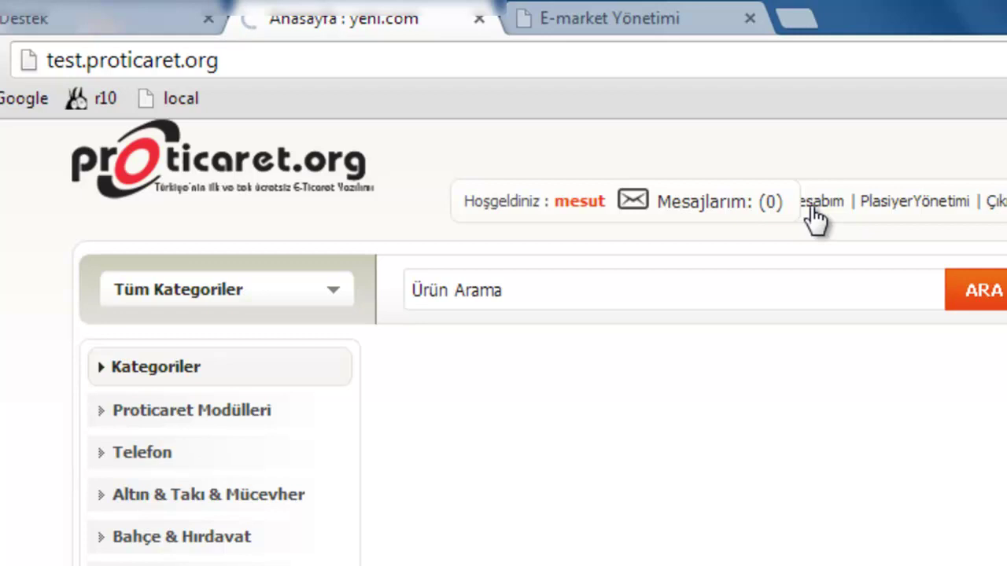
- Open Üyelere Alışveriş Yap from the Hesabım account page
{"action": "left_click", "coordinate": [816, 219]}
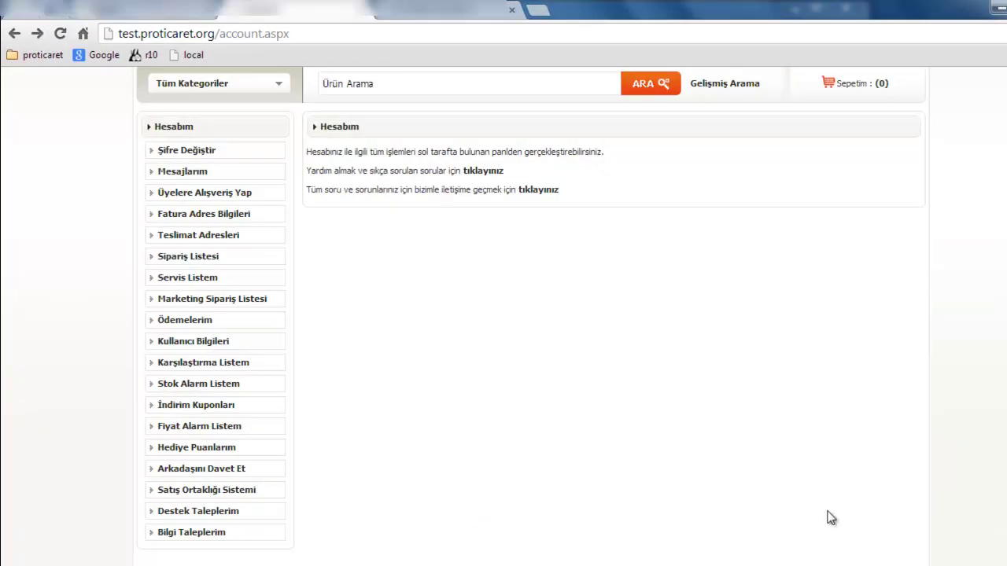
{"action": "left_click", "coordinate": [231, 193]}
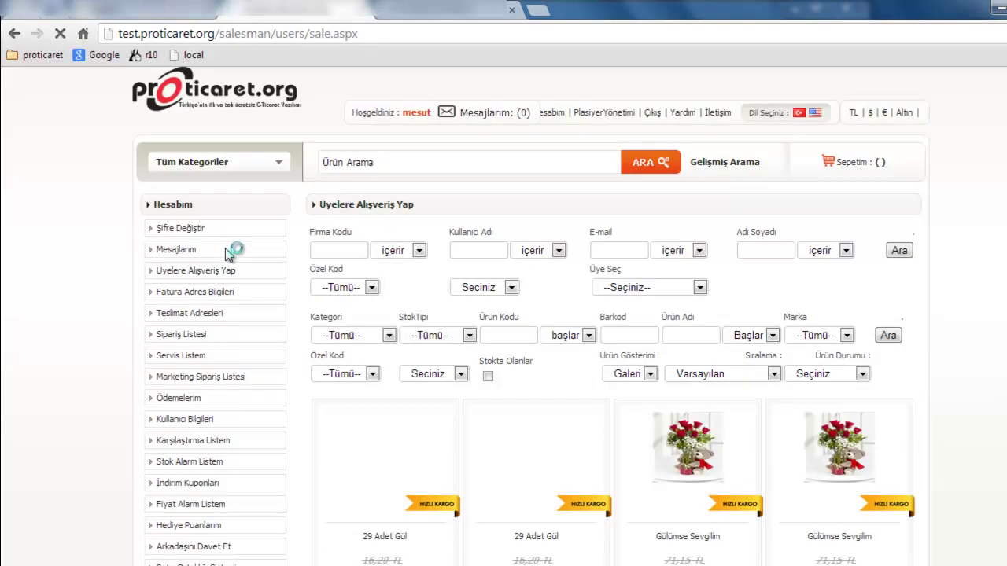
{"action": "scroll", "coordinate": [276, 339], "scroll_direction": "down", "scroll_amount": 1}
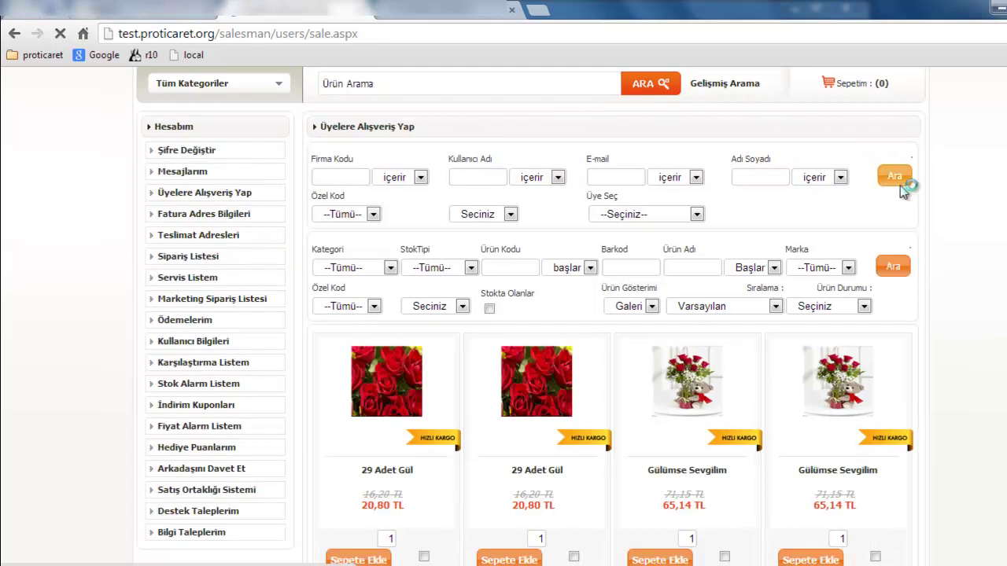
- Filter products to Ana Sayfadakiler category, Normal stock type, APPLE brand, shown as Liste
{"action": "left_click", "coordinate": [364, 269]}
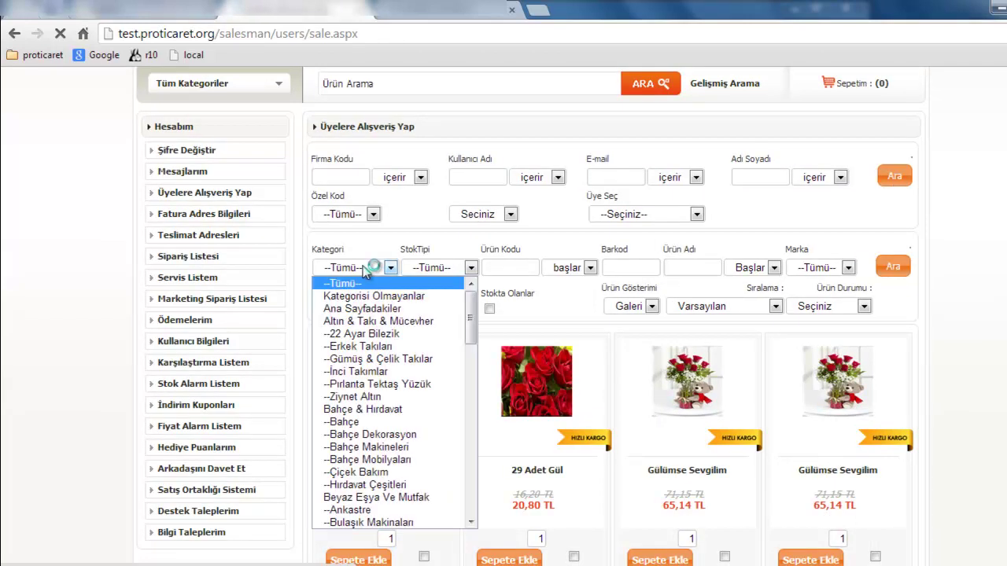
{"action": "left_click", "coordinate": [375, 308]}
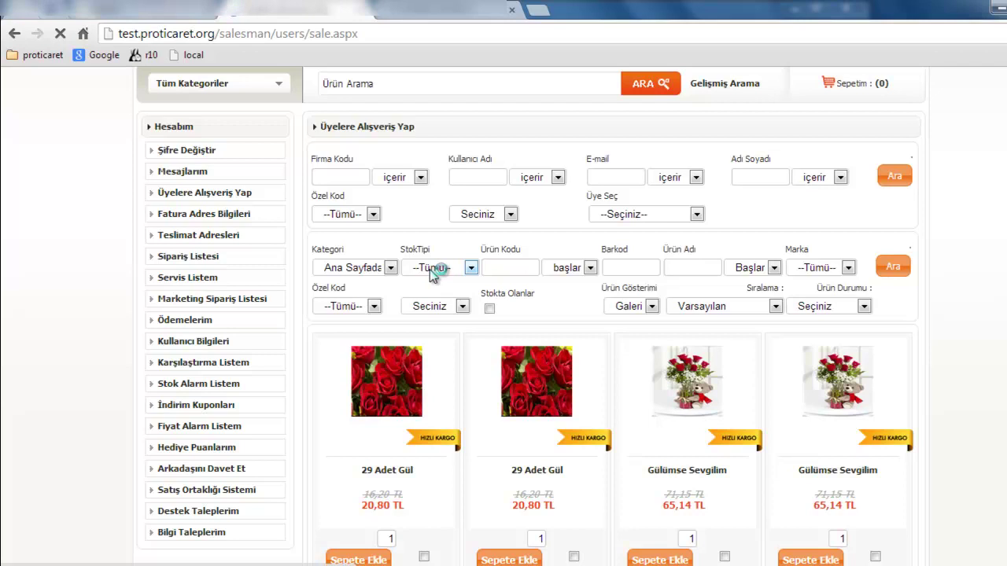
{"action": "left_click", "coordinate": [432, 269]}
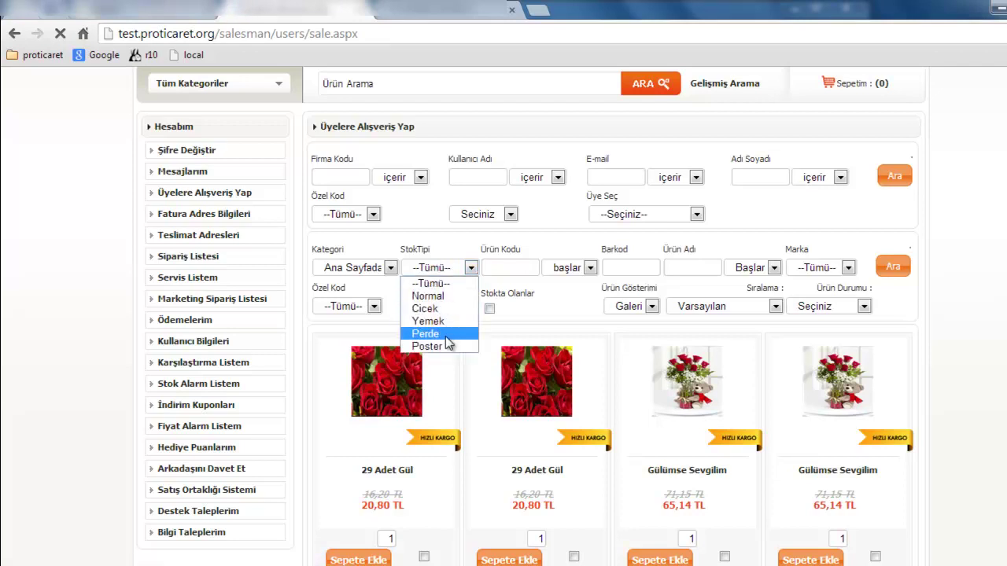
{"action": "left_click", "coordinate": [442, 296]}
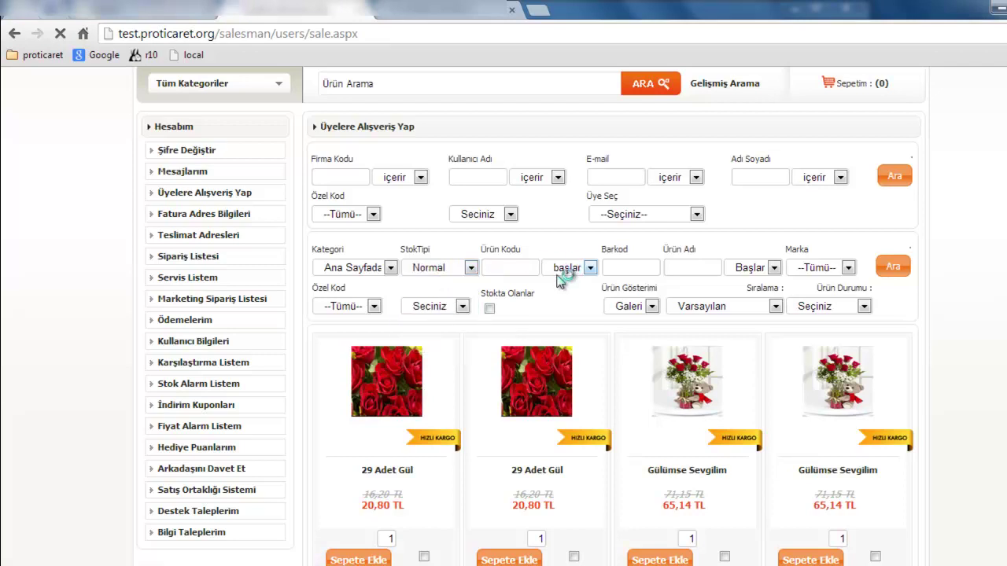
{"action": "left_click", "coordinate": [815, 269]}
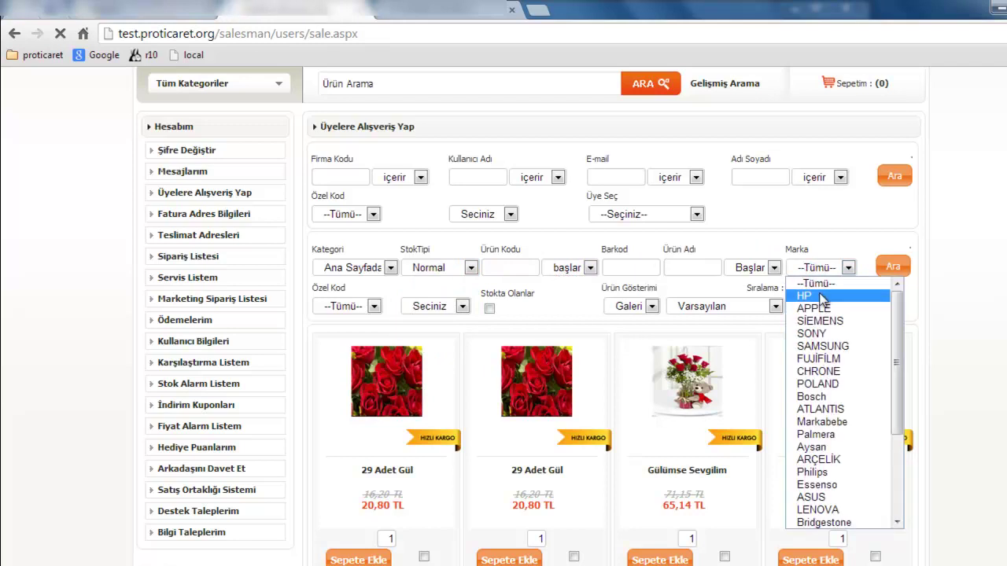
{"action": "left_click", "coordinate": [824, 309]}
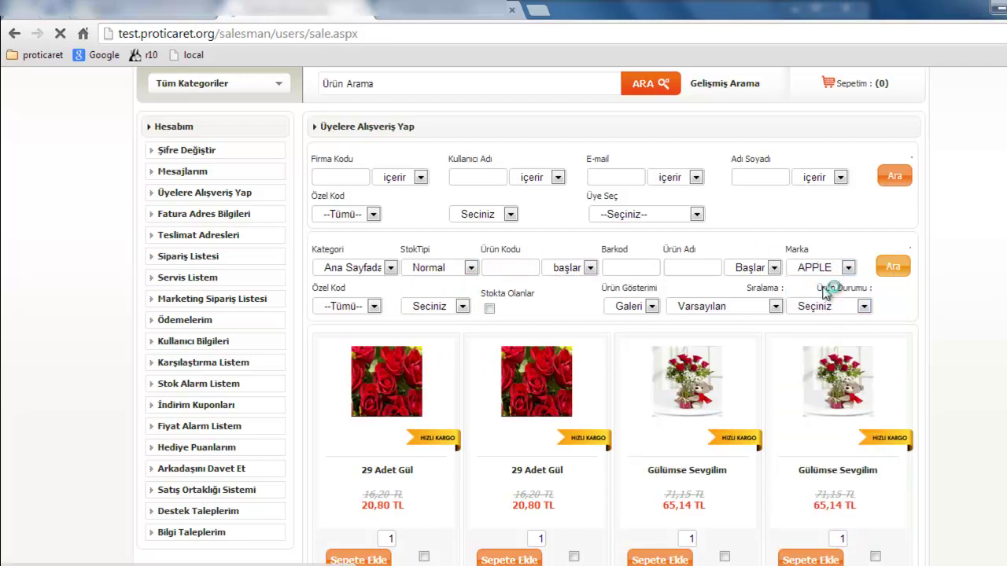
{"action": "left_click", "coordinate": [634, 307]}
{"action": "left_click", "coordinate": [640, 336]}
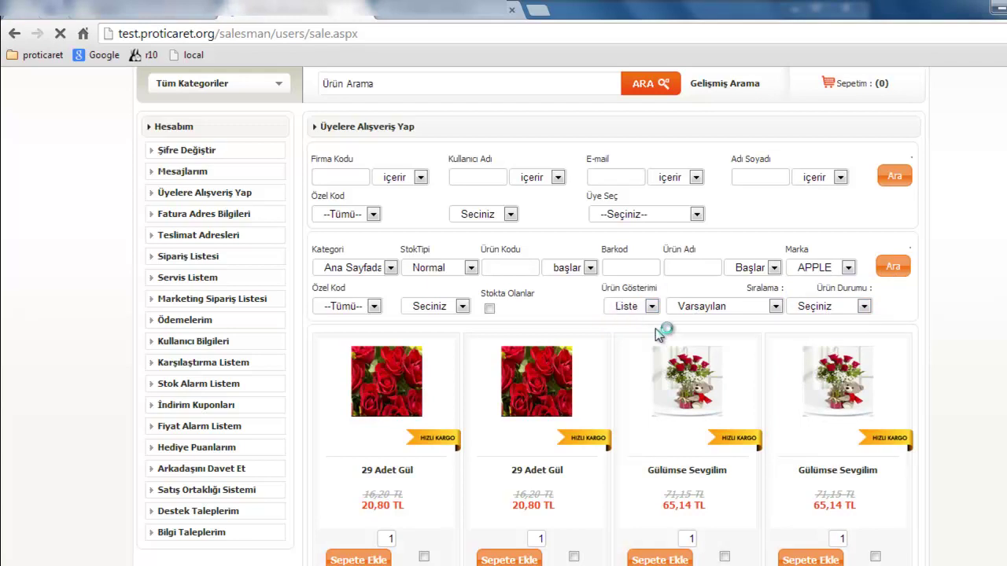
- Search the filtered products, set quantities 2 and 3, and mark the Philips Raga player
{"action": "left_click", "coordinate": [892, 271]}
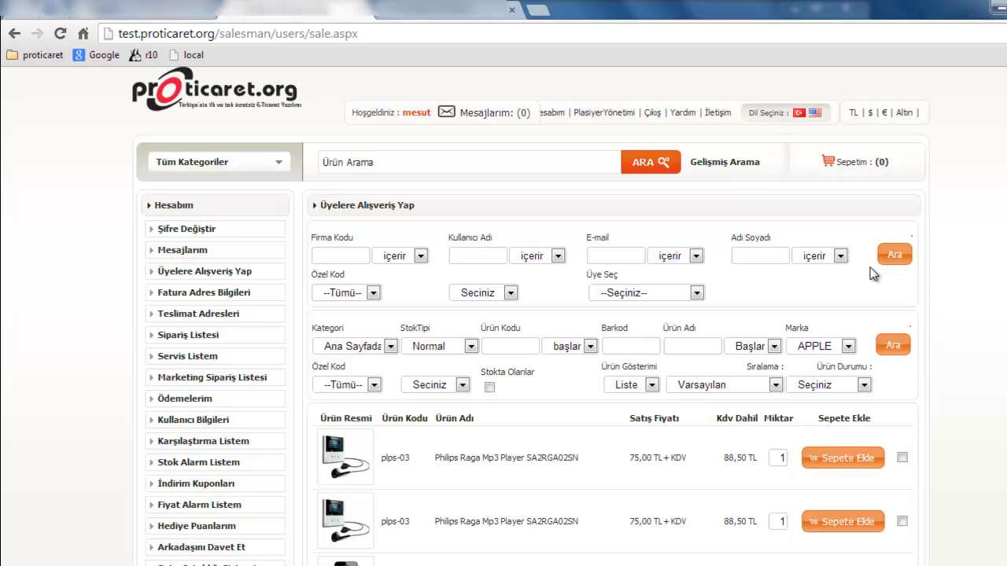
{"action": "scroll", "coordinate": [873, 273], "scroll_direction": "down", "scroll_amount": 3}
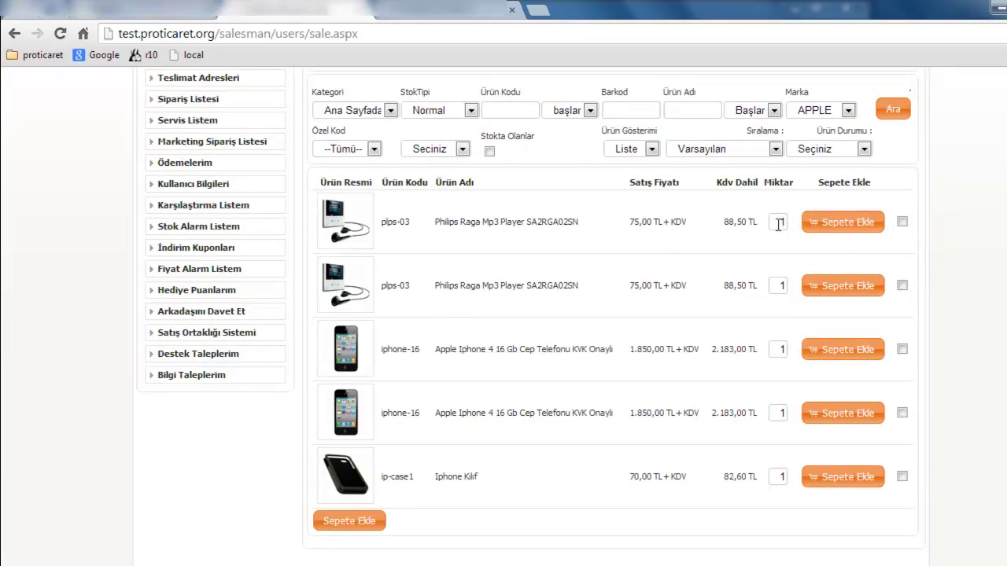
{"action": "double_click", "coordinate": [787, 285]}
{"action": "type", "text": "2"}
{"action": "double_click", "coordinate": [778, 411]}
{"action": "type", "text": "3"}
{"action": "left_click", "coordinate": [903, 286]}
- Choose Ürün Yöneticisi as the member to shop for
{"action": "scroll", "coordinate": [614, 299], "scroll_direction": "up", "scroll_amount": 2}
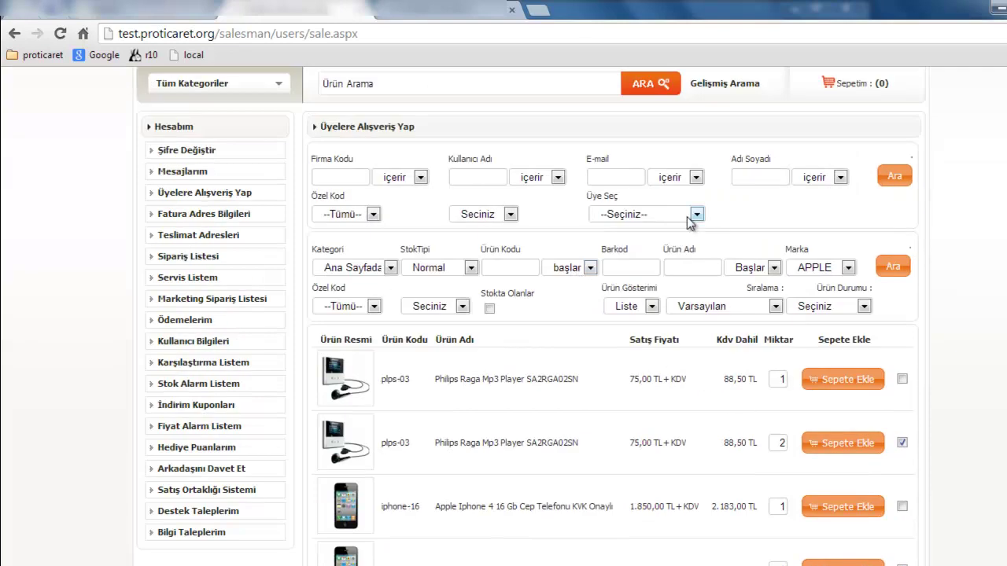
{"action": "left_click", "coordinate": [657, 214]}
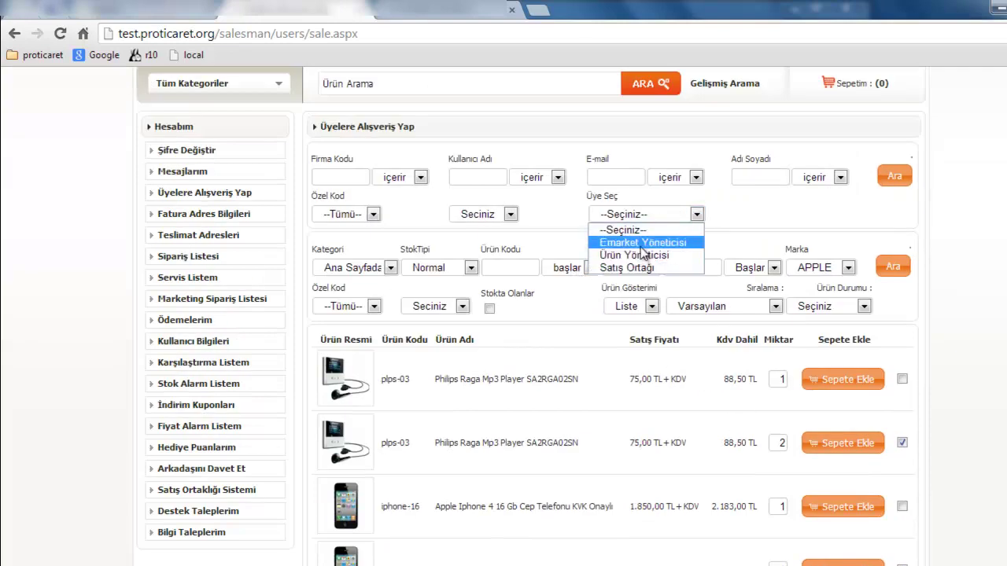
{"action": "left_click", "coordinate": [635, 255]}
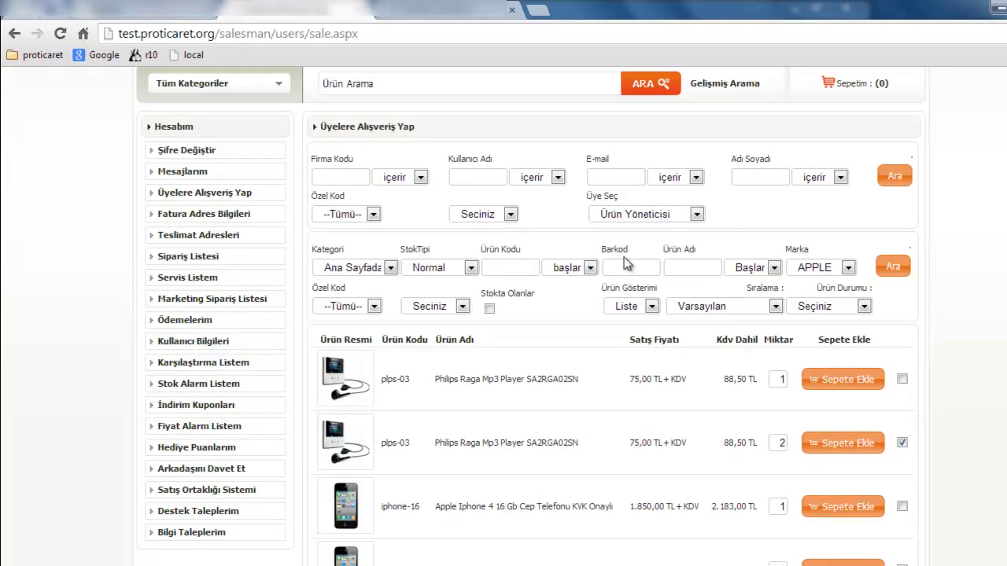
{"action": "left_click", "coordinate": [509, 214]}
{"action": "left_click", "coordinate": [516, 225]}
{"action": "scroll", "coordinate": [311, 331], "scroll_direction": "down", "scroll_amount": 1}
{"action": "scroll", "coordinate": [311, 331], "scroll_direction": "down", "scroll_amount": 3}
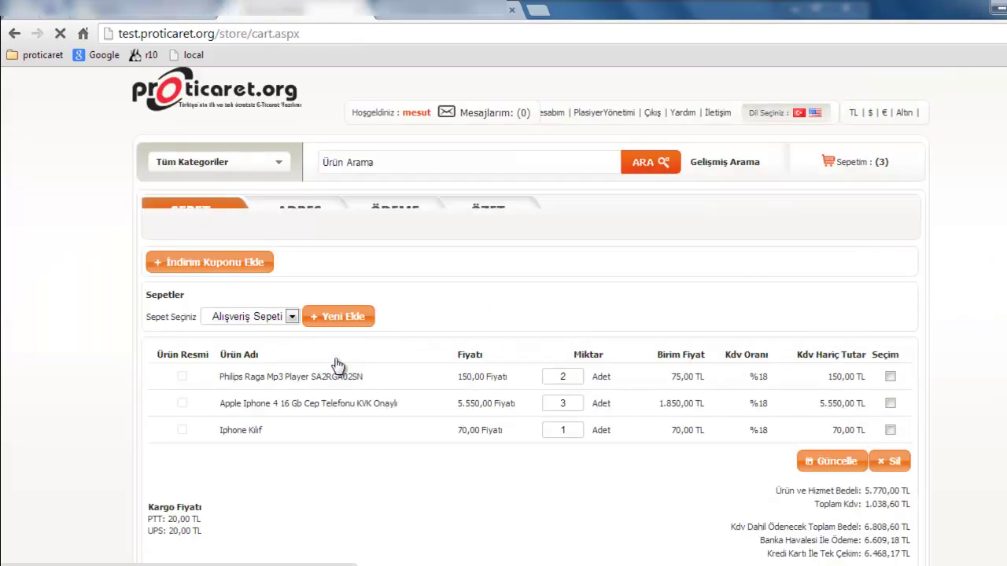
- Buy the carted products and advance checkout to the ADRES step
{"action": "scroll", "coordinate": [469, 389], "scroll_direction": "down", "scroll_amount": 3}
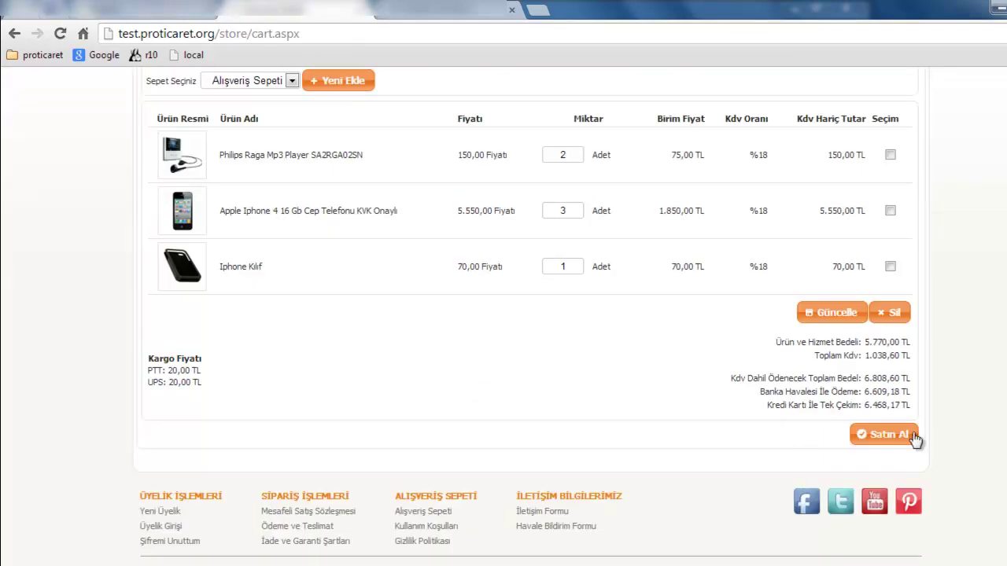
{"action": "left_click", "coordinate": [907, 439]}
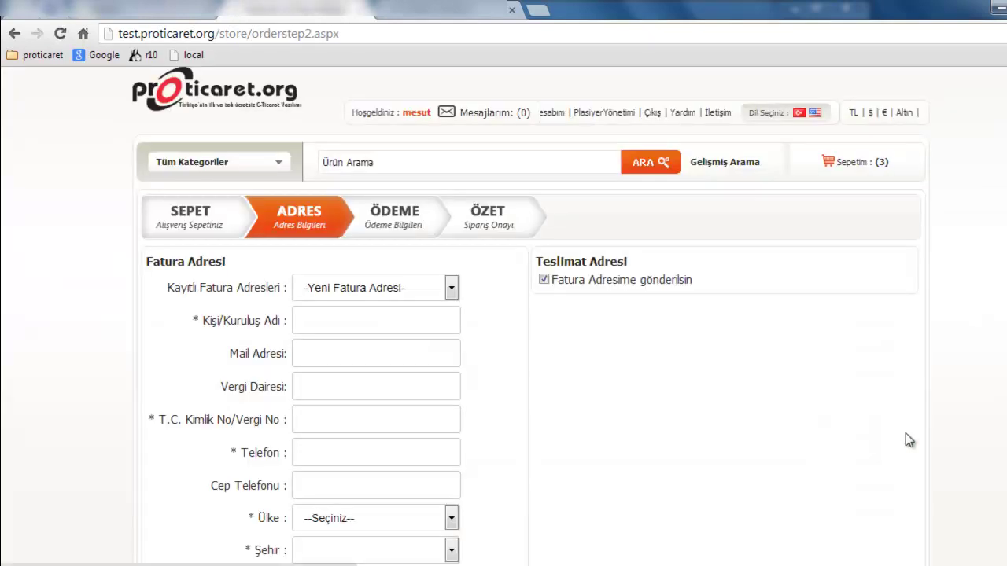
- Enter billing name 'deneme' plus the e-mail, T.C. Kimlik number and phone number
{"action": "left_click", "coordinate": [323, 321]}
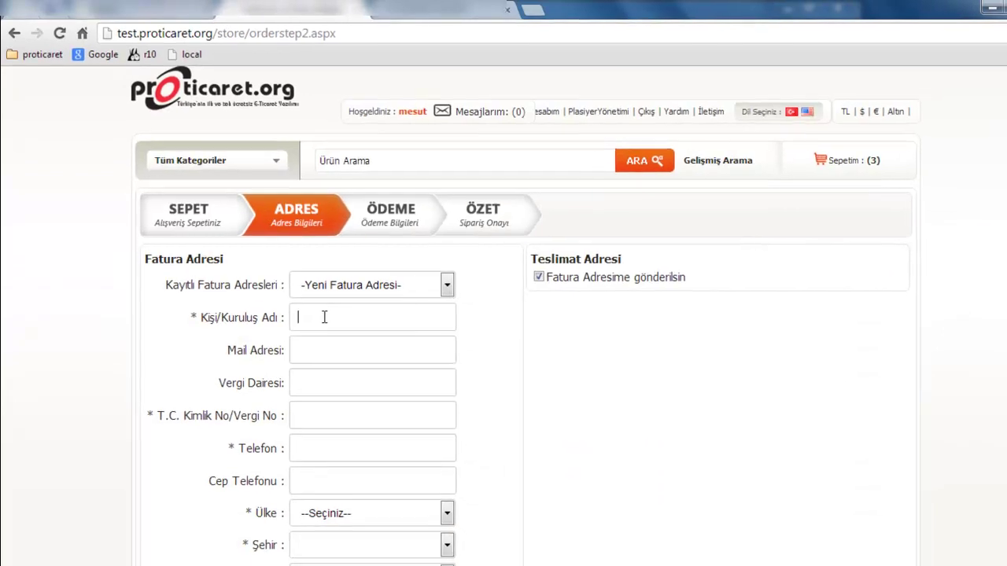
{"action": "type", "text": "deneme"}
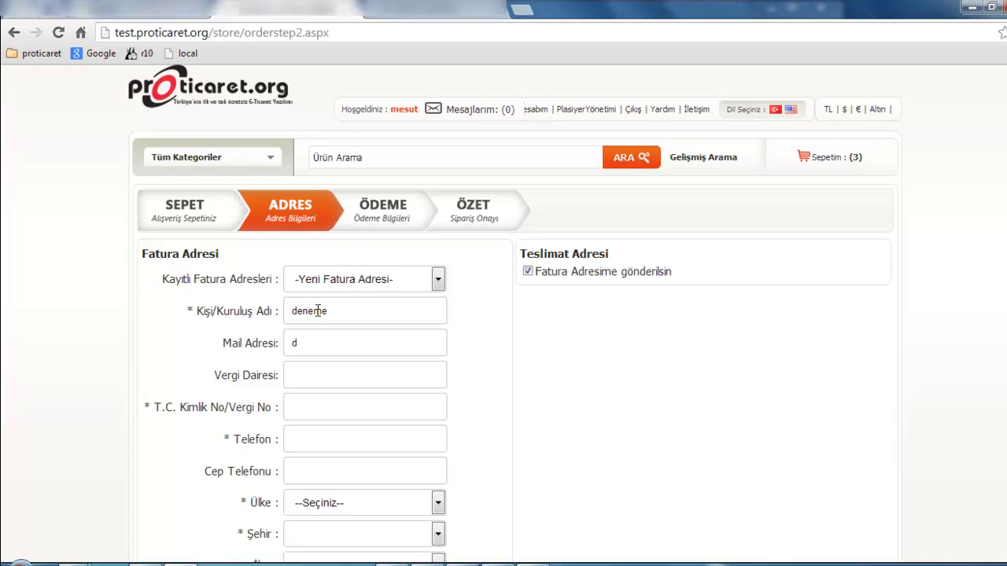
{"action": "type", "text": "dneme@"}
{"action": "left_click", "coordinate": [348, 281]}
{"action": "left_click", "coordinate": [345, 342]}
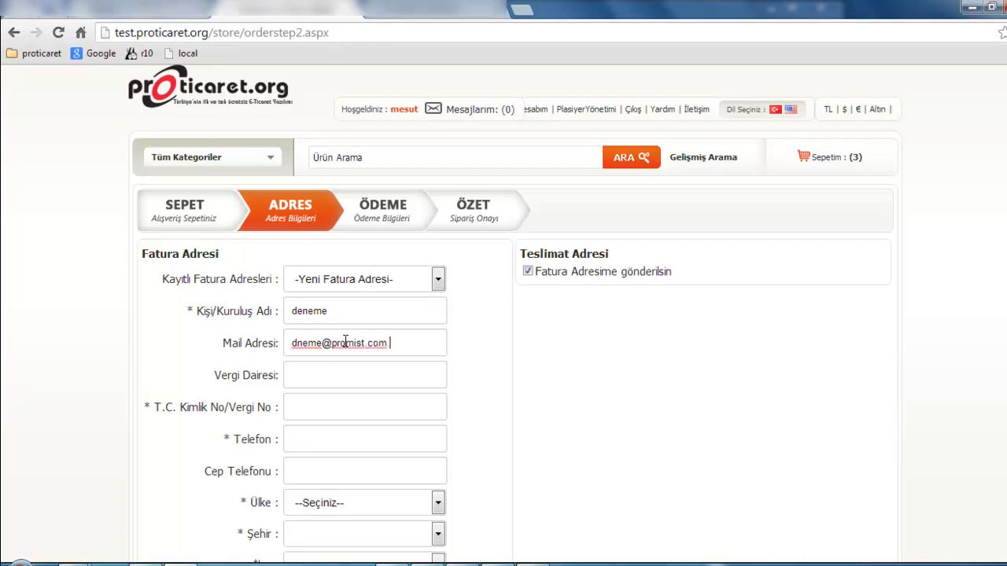
{"action": "left_click", "coordinate": [345, 408]}
{"action": "type", "text": "22222222222"}
{"action": "left_click", "coordinate": [335, 436]}
{"action": "type", "text": "322222222222"}
- Set the billing location to Türkiye, Ağrı, Eleşkirt
{"action": "left_click", "coordinate": [326, 503]}
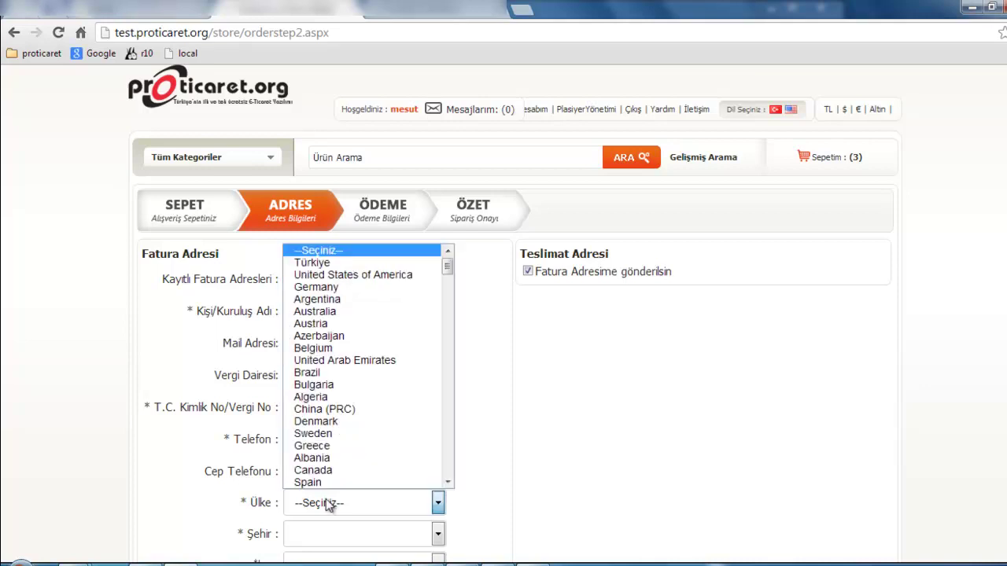
{"action": "left_click", "coordinate": [313, 262]}
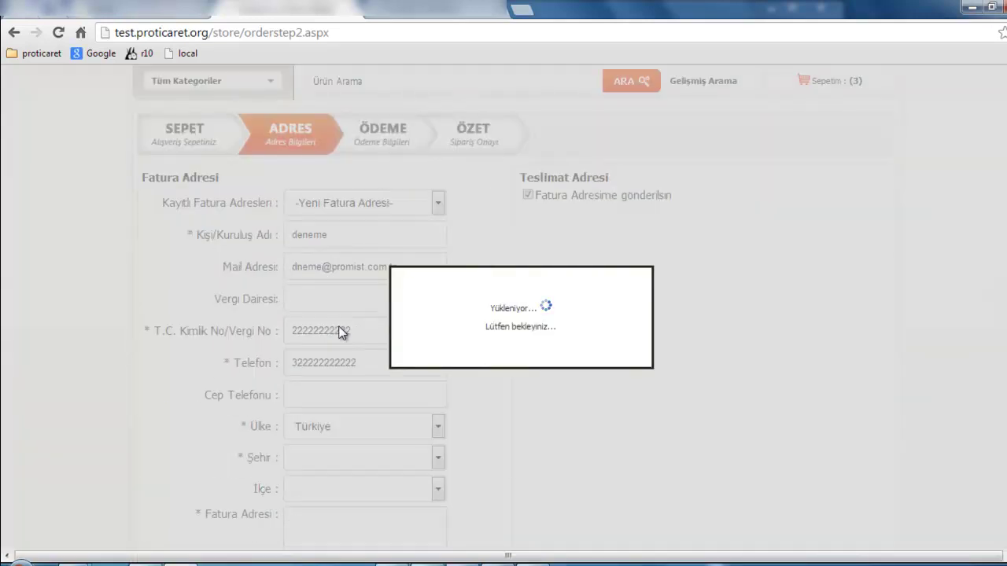
{"action": "scroll", "coordinate": [348, 472], "scroll_direction": "down", "scroll_amount": 1}
{"action": "left_click", "coordinate": [345, 450]}
{"action": "left_click", "coordinate": [341, 254]}
{"action": "left_click", "coordinate": [374, 487]}
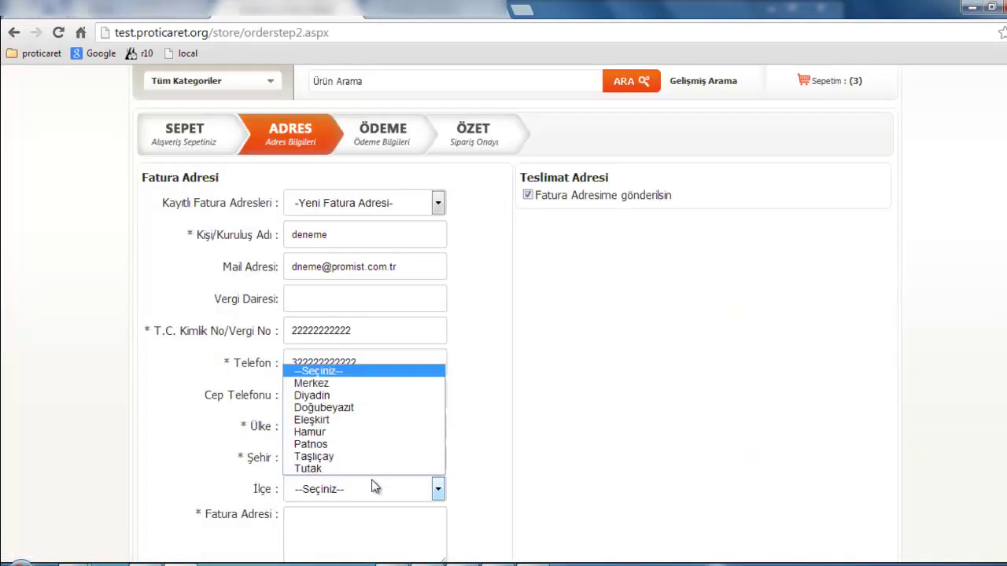
{"action": "left_click", "coordinate": [371, 418]}
{"action": "scroll", "coordinate": [374, 435], "scroll_direction": "down", "scroll_amount": 1}
{"action": "scroll", "coordinate": [372, 429], "scroll_direction": "down", "scroll_amount": 2}
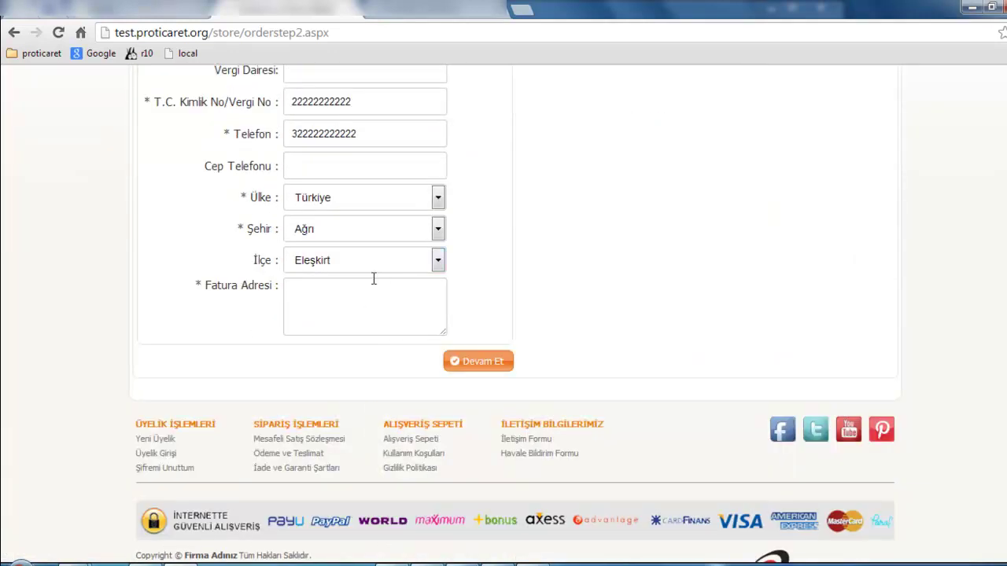